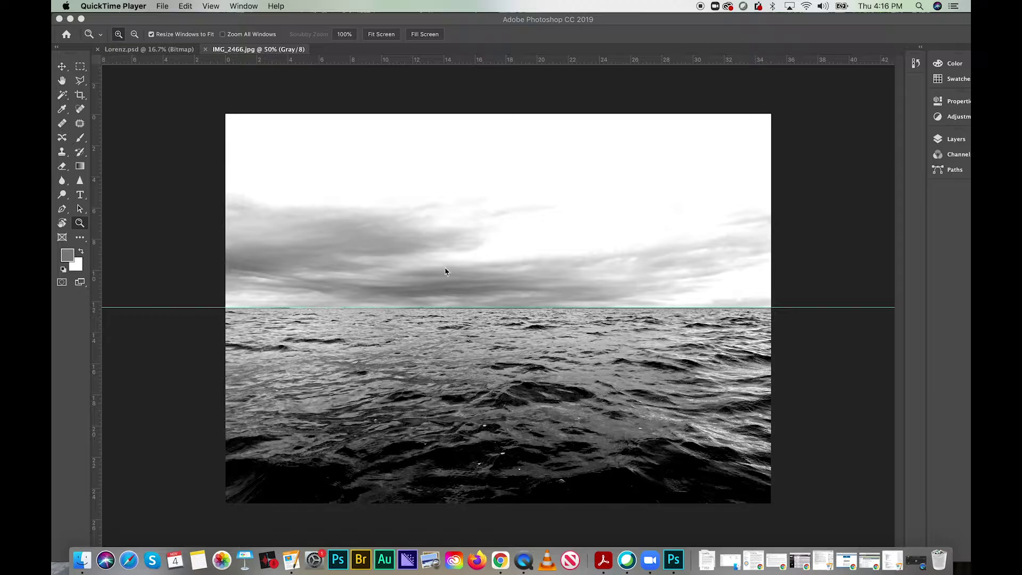
# Step: Check the ocean photo's width, height and resolution in the Image Size settings and accept them as they are
pyautogui.click(162, 6)
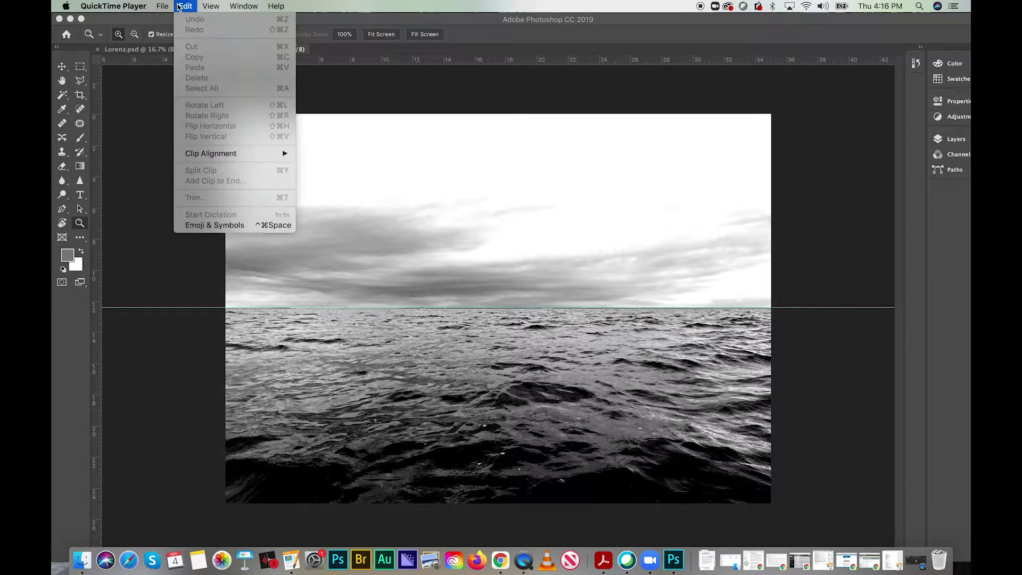
pyautogui.click(163, 154)
pyautogui.click(196, 6)
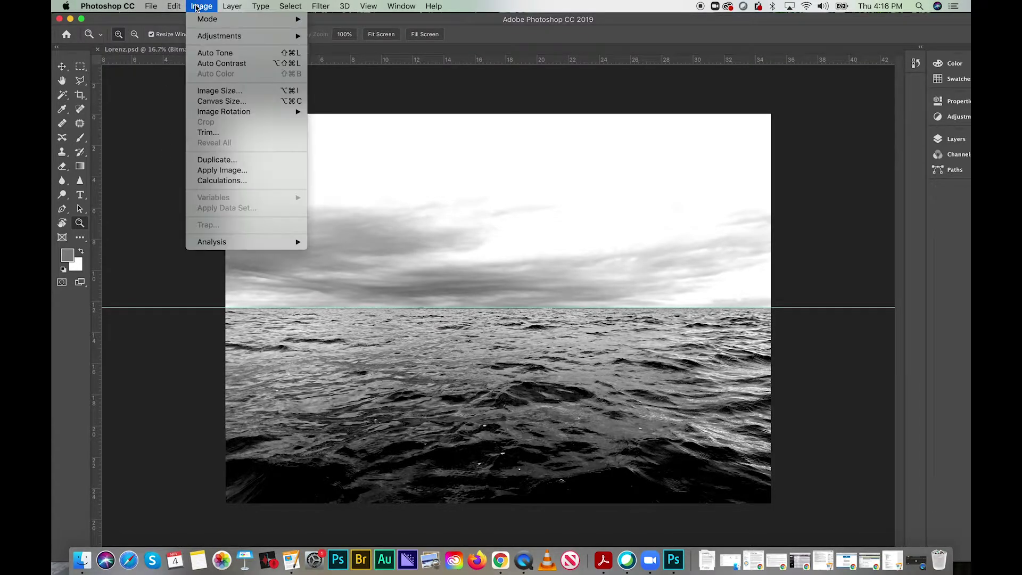
pyautogui.click(209, 93)
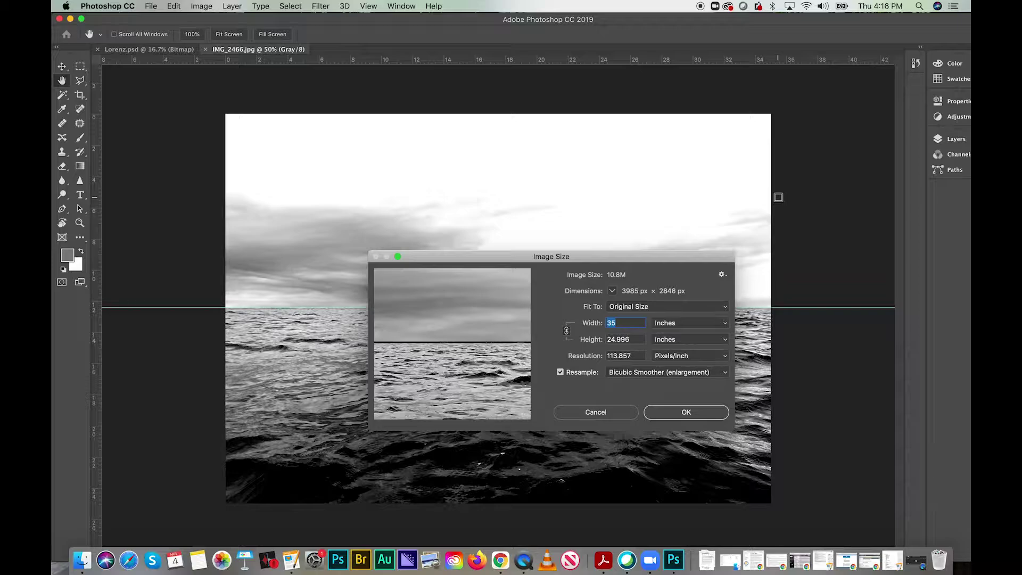
pyautogui.click(694, 413)
pyautogui.press('z')
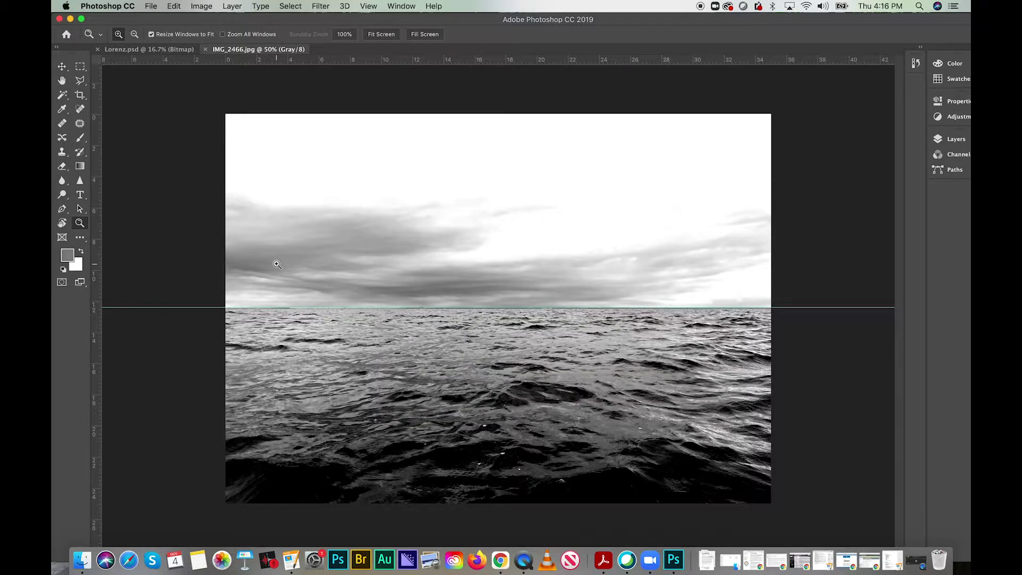
# Step: Apply a Levels adjustment to the ocean photo, shifting the midtone input slightly toward the highlights
pyautogui.click(200, 6)
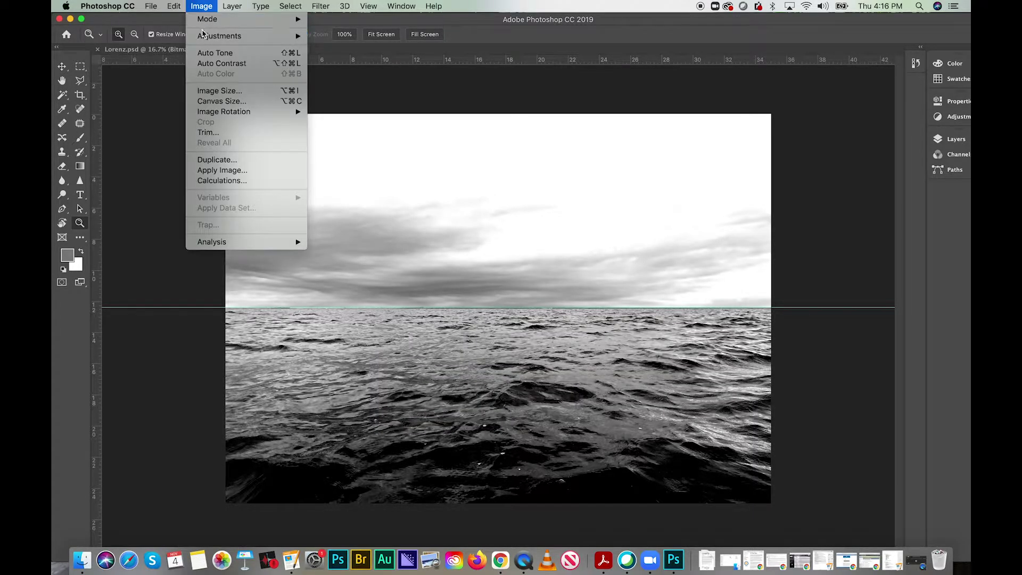
pyautogui.moveTo(205, 39)
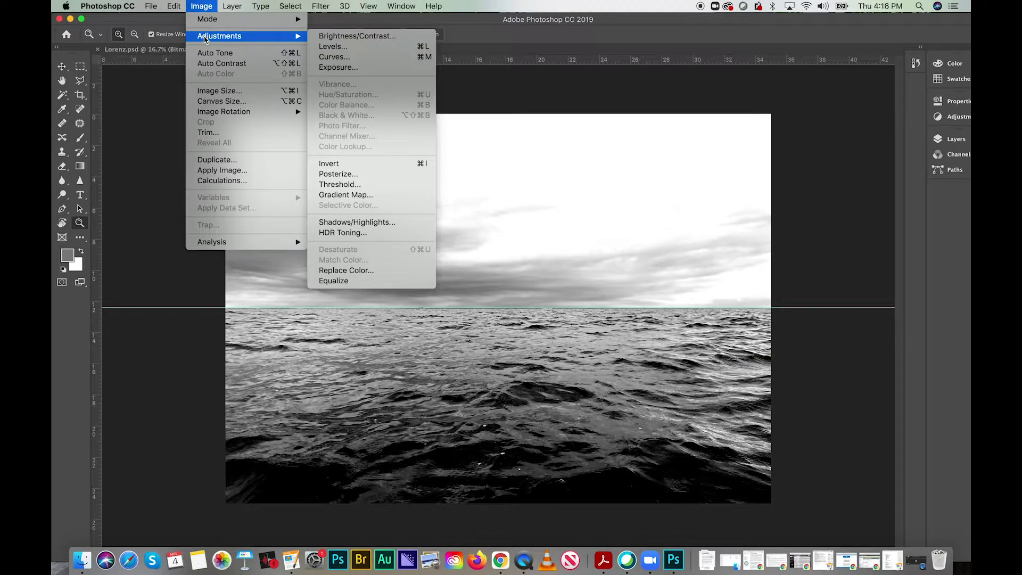
pyautogui.click(331, 47)
pyautogui.moveTo(770, 234)
pyautogui.mouseDown()
pyautogui.moveTo(744, 235)
pyautogui.moveTo(778, 236)
pyautogui.mouseUp()
pyautogui.moveTo(633, 233)
pyautogui.mouseDown()
pyautogui.moveTo(647, 235)
pyautogui.moveTo(632, 234)
pyautogui.mouseUp()
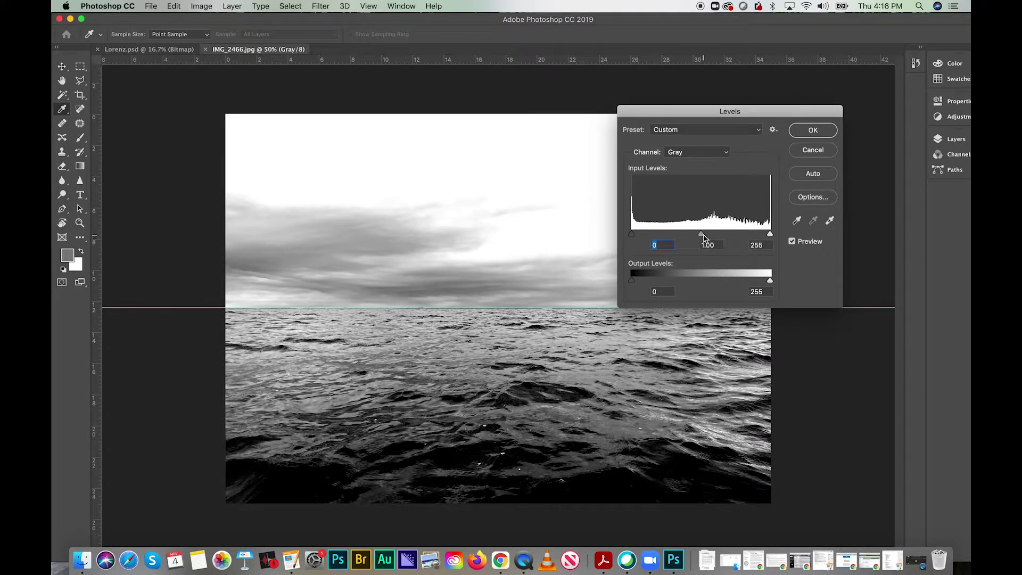
pyautogui.moveTo(701, 234); pyautogui.dragTo(706, 234)
pyautogui.click(810, 131)
pyautogui.press('z')
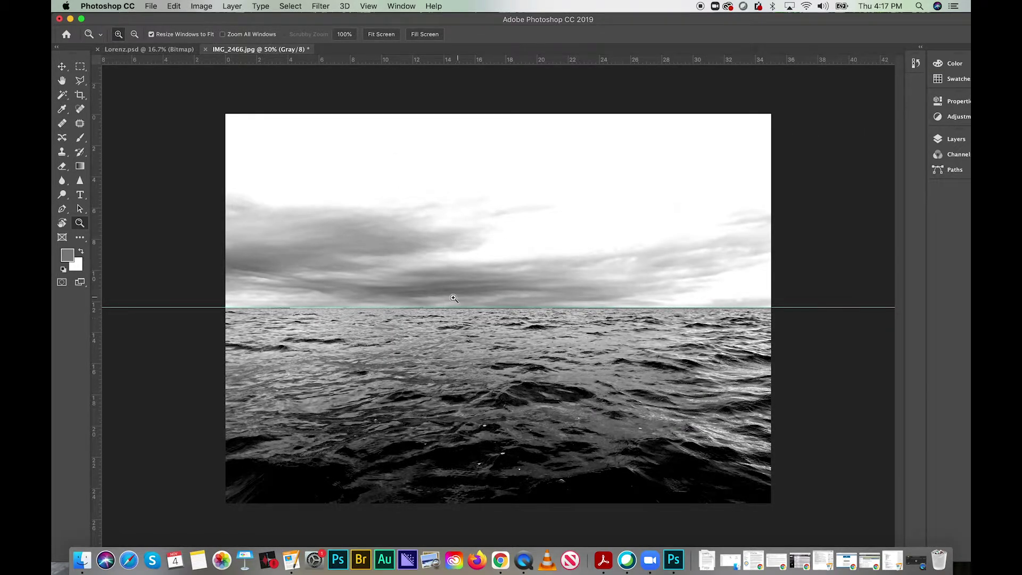
# Step: Activate the Move tool and set the ocean photo's color mode to Grayscale
pyautogui.click(200, 7)
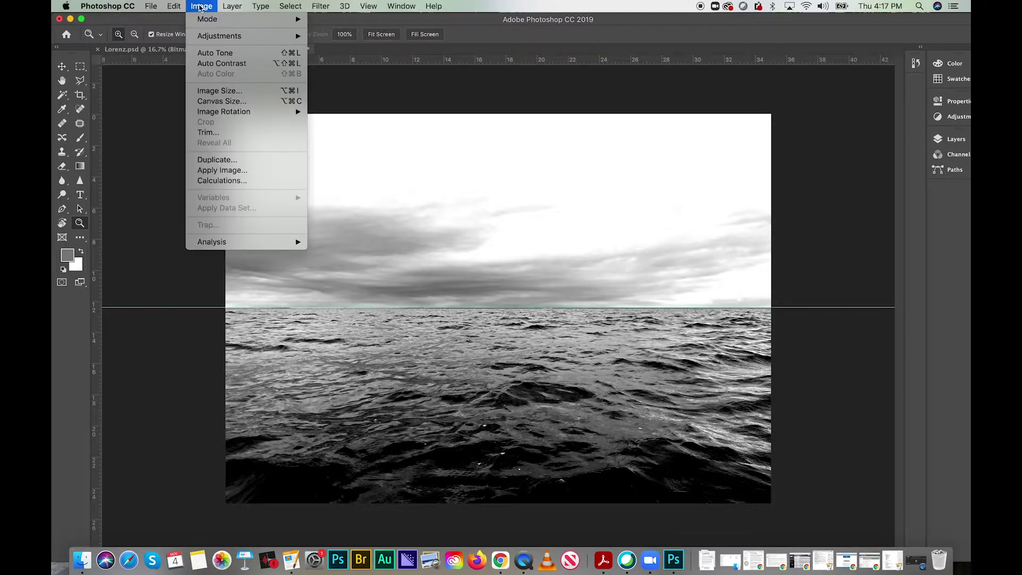
pyautogui.click(151, 134)
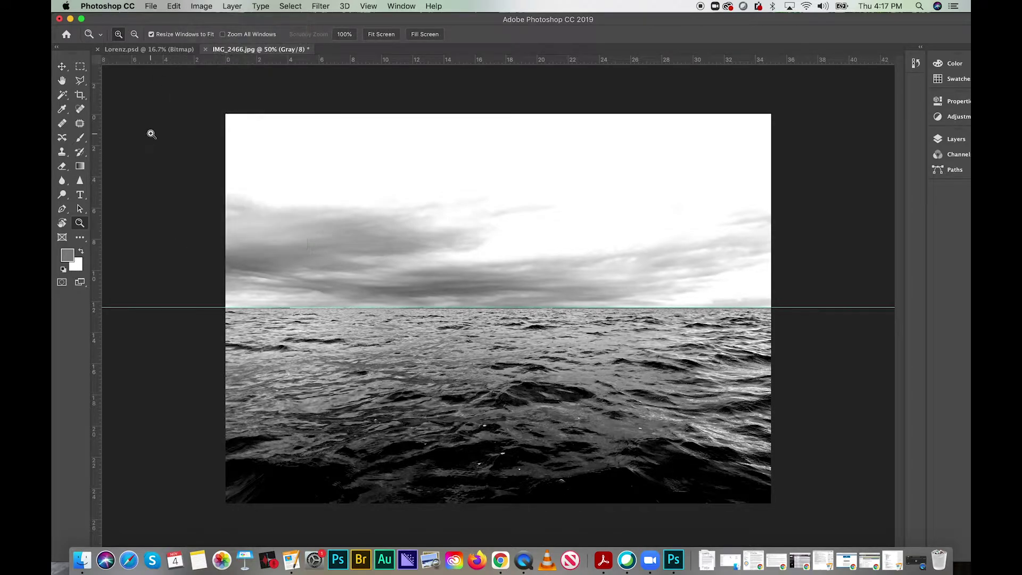
pyautogui.click(62, 67)
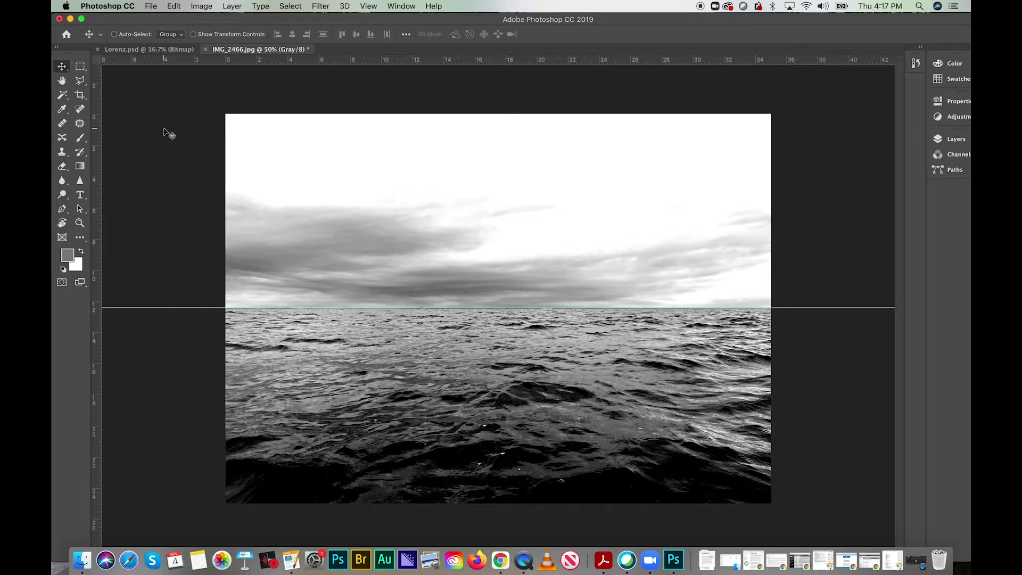
pyautogui.click(201, 7)
pyautogui.moveTo(213, 19)
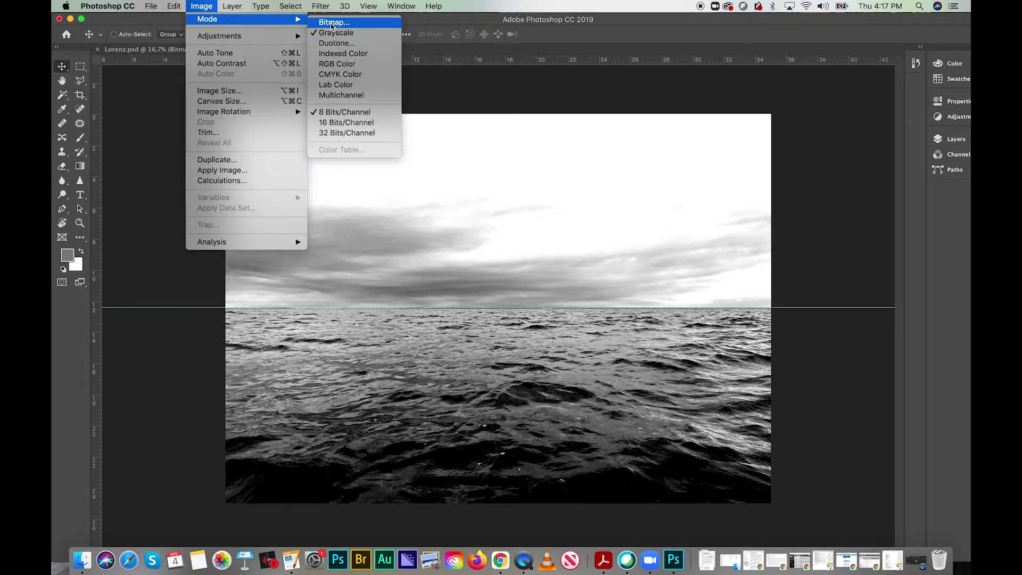
pyautogui.click(198, 6)
pyautogui.click(200, 7)
pyautogui.moveTo(213, 19)
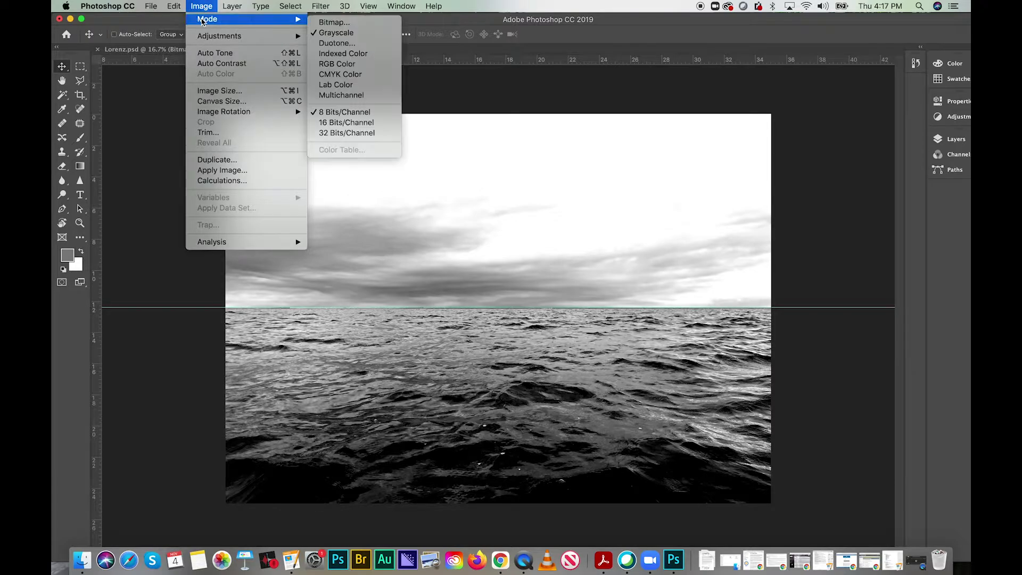
pyautogui.click(336, 33)
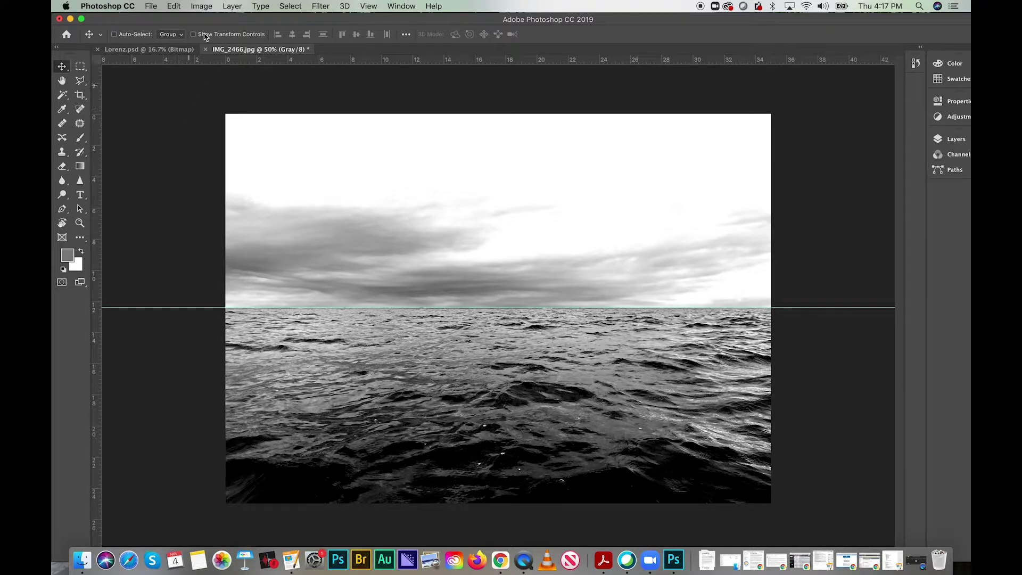
# Step: Convert the image to a 300 pixels/inch bitmap using a halftone screen of 20 lines/inch, 45 degrees and round dots
pyautogui.click(201, 6)
pyautogui.moveTo(202, 19)
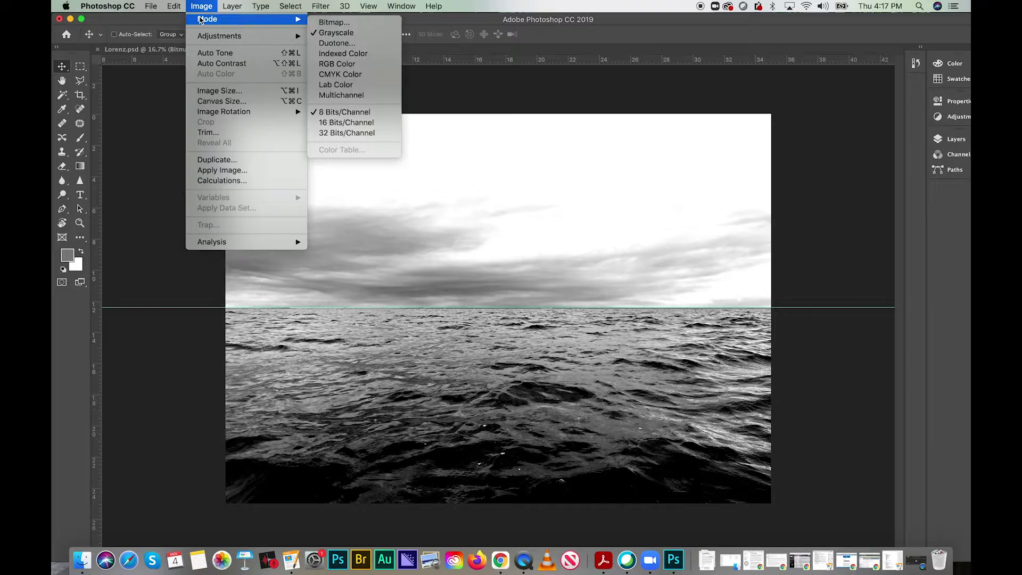
pyautogui.click(322, 21)
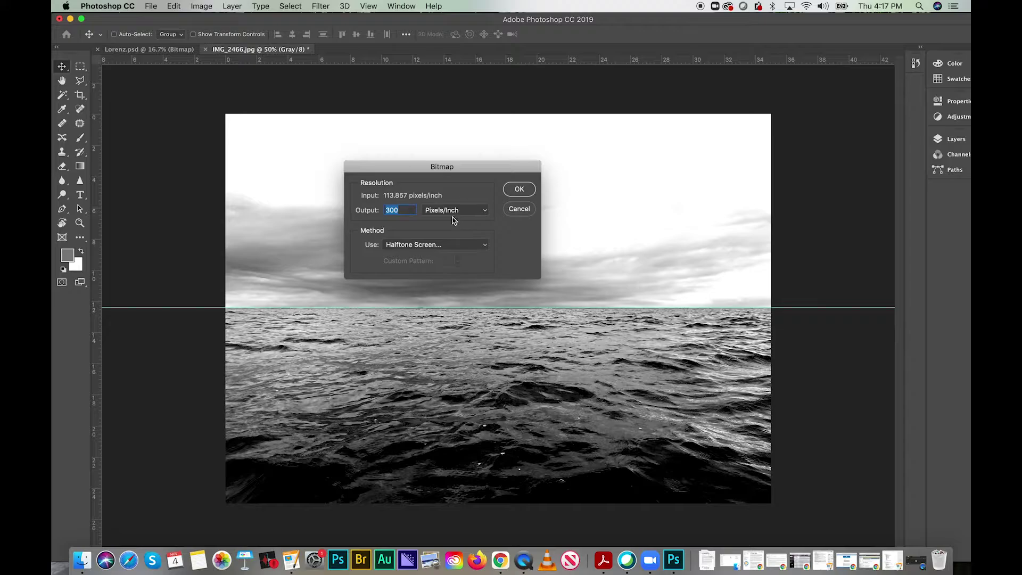
pyautogui.click(407, 246)
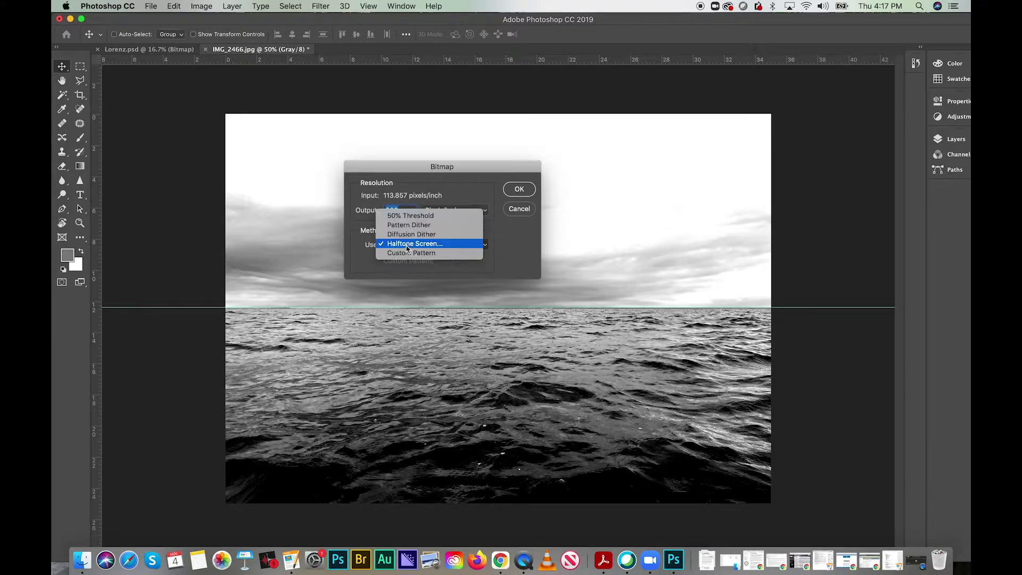
pyautogui.click(407, 246)
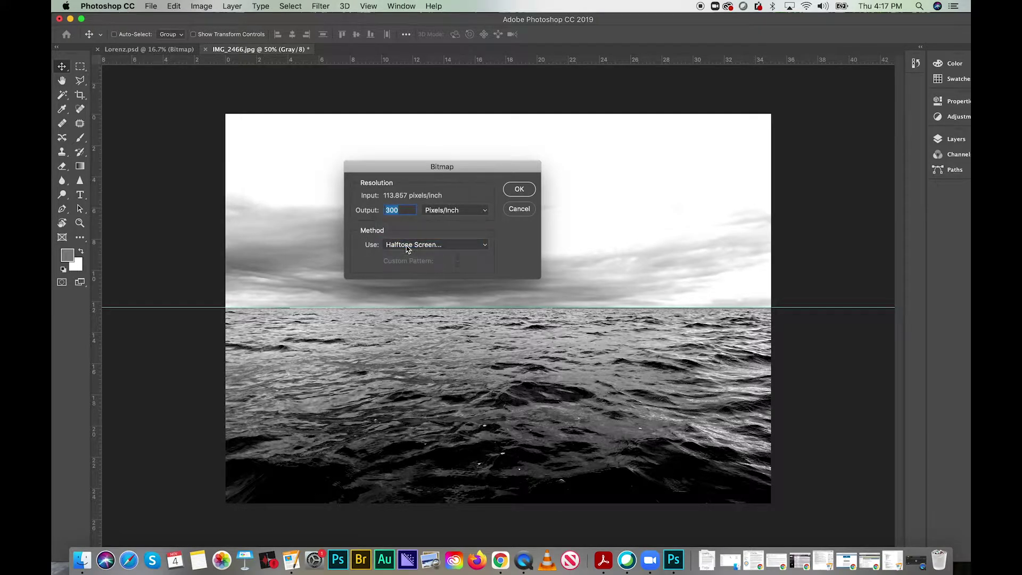
pyautogui.click(520, 189)
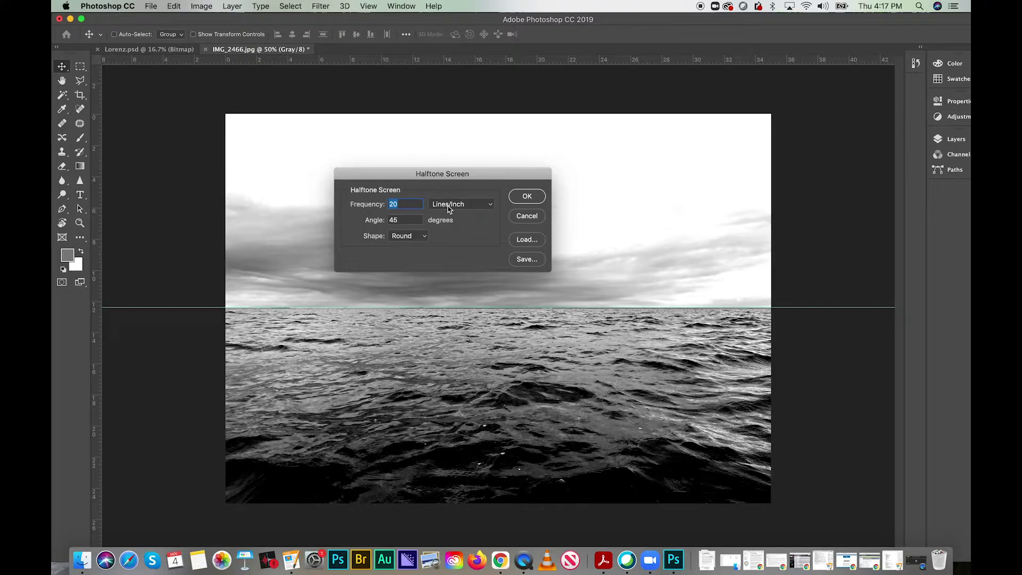
pyautogui.click(407, 237)
pyautogui.click(407, 236)
pyautogui.click(527, 196)
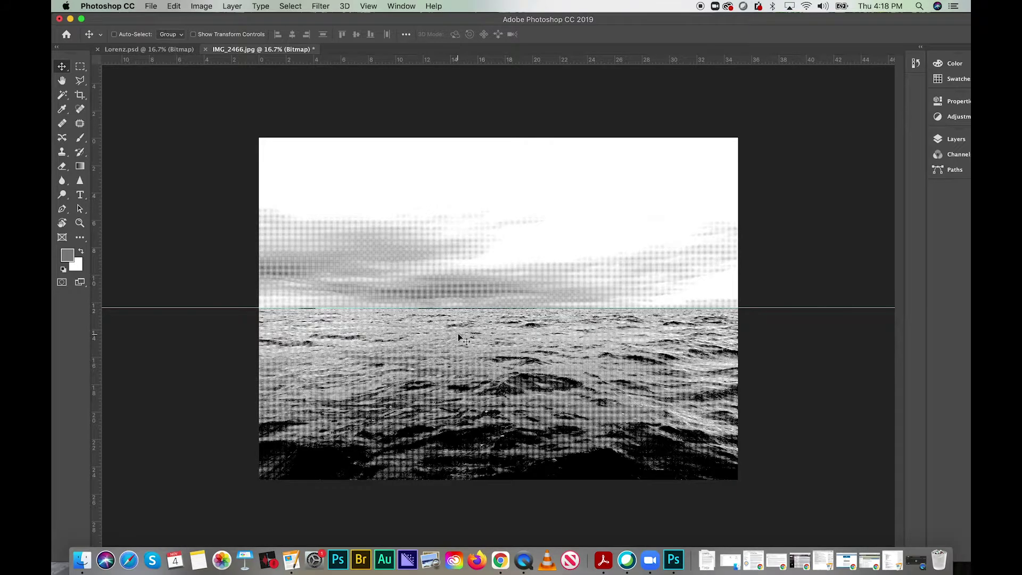
# Step: Examine the halftone dot pattern up close around the horizon line
pyautogui.scroll(5, 459, 337)
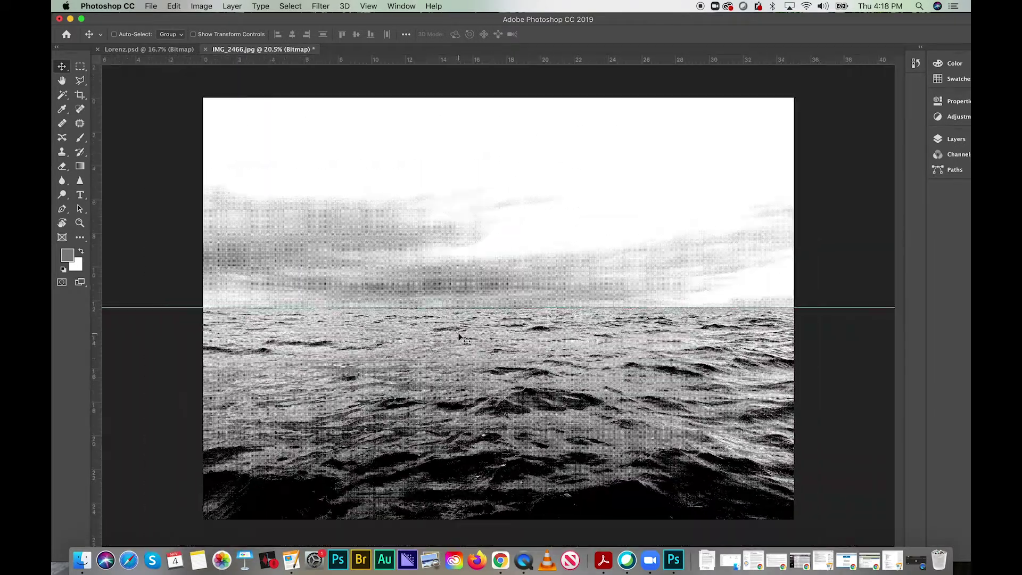
pyautogui.scroll(-2, 459, 338)
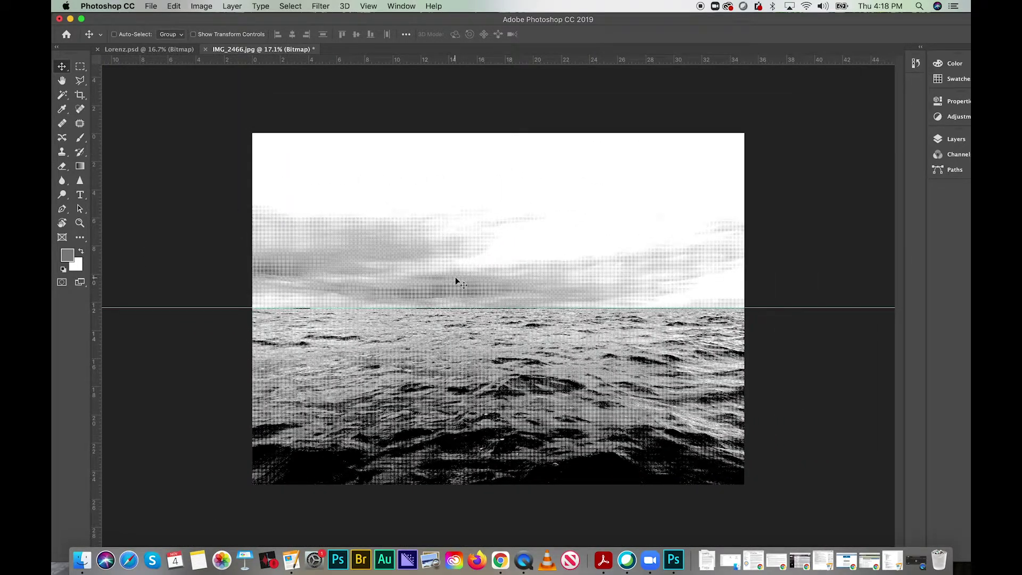
pyautogui.scroll(6, 456, 278)
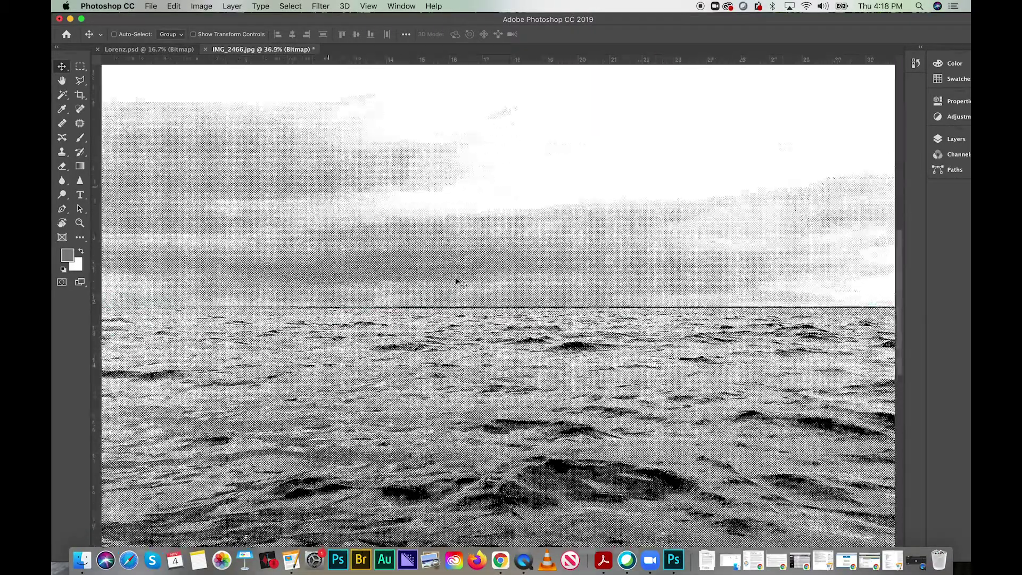
pyautogui.scroll(7, 456, 280)
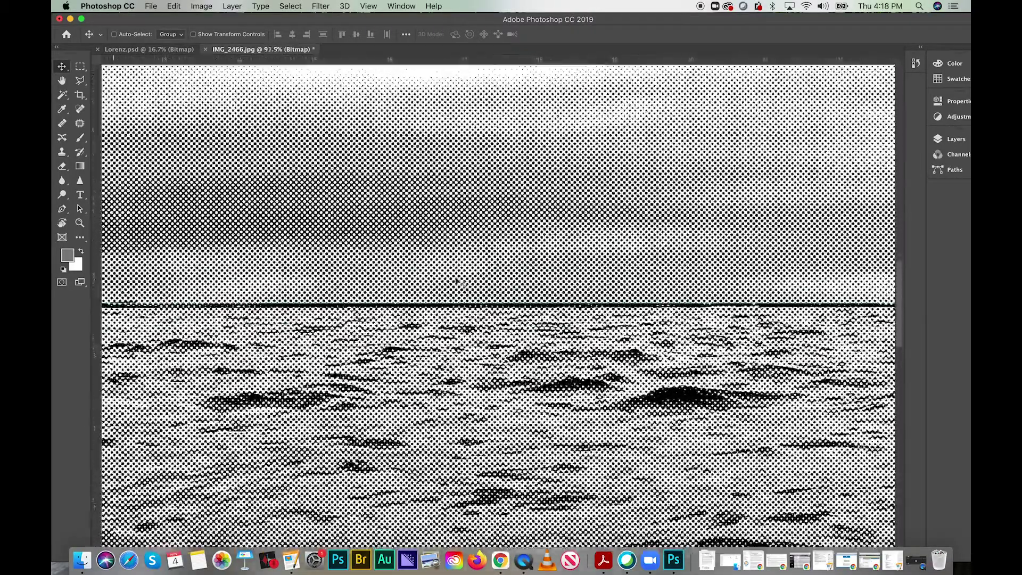
pyautogui.scroll(3, 456, 281)
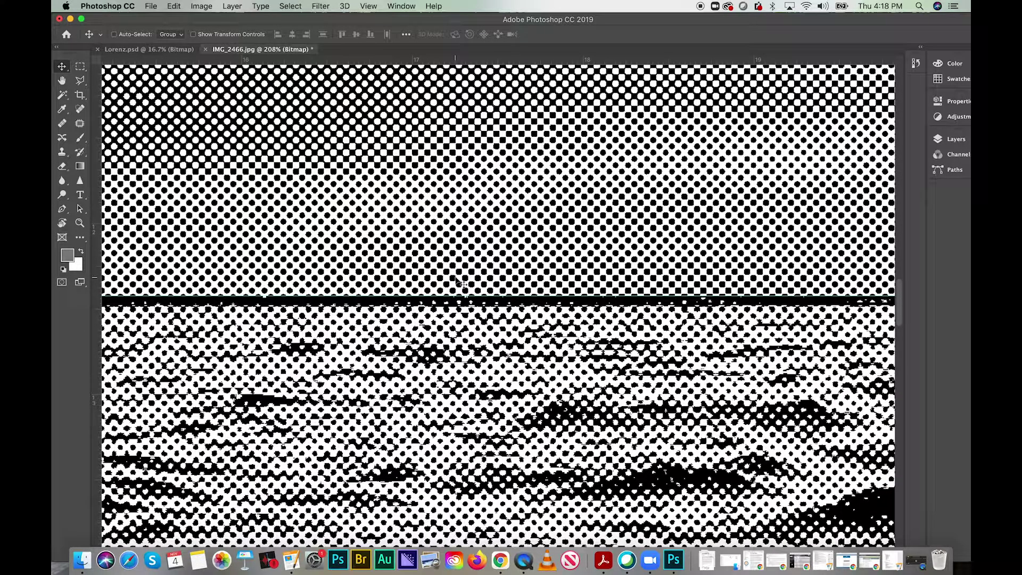
# Step: Move the halftone picture slightly upward on the canvas and review the whole image
pyautogui.moveTo(459, 282); pyautogui.dragTo(460, 183)
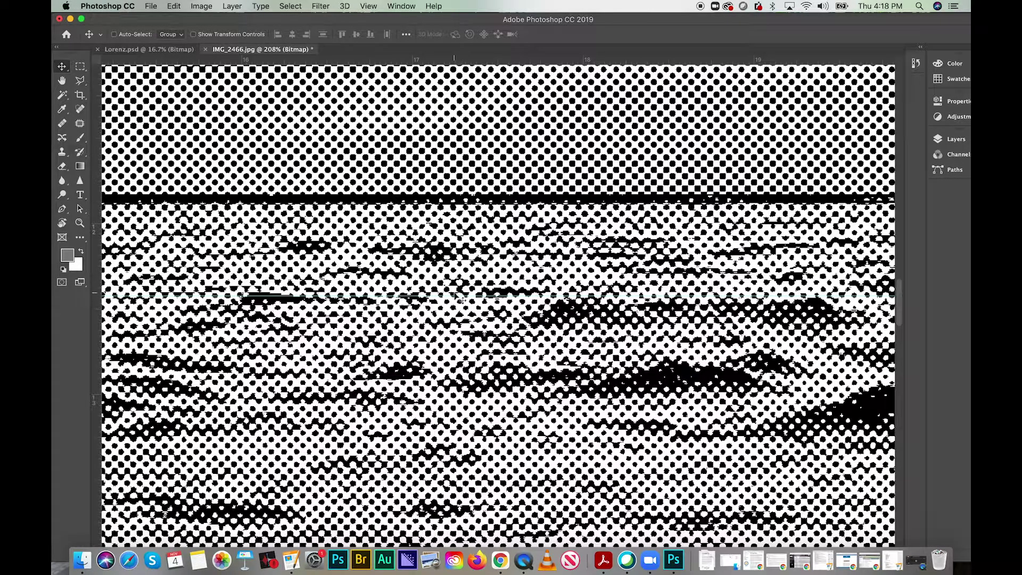
pyautogui.moveTo(460, 298); pyautogui.dragTo(457, 154)
pyautogui.scroll(-5, 456, 152)
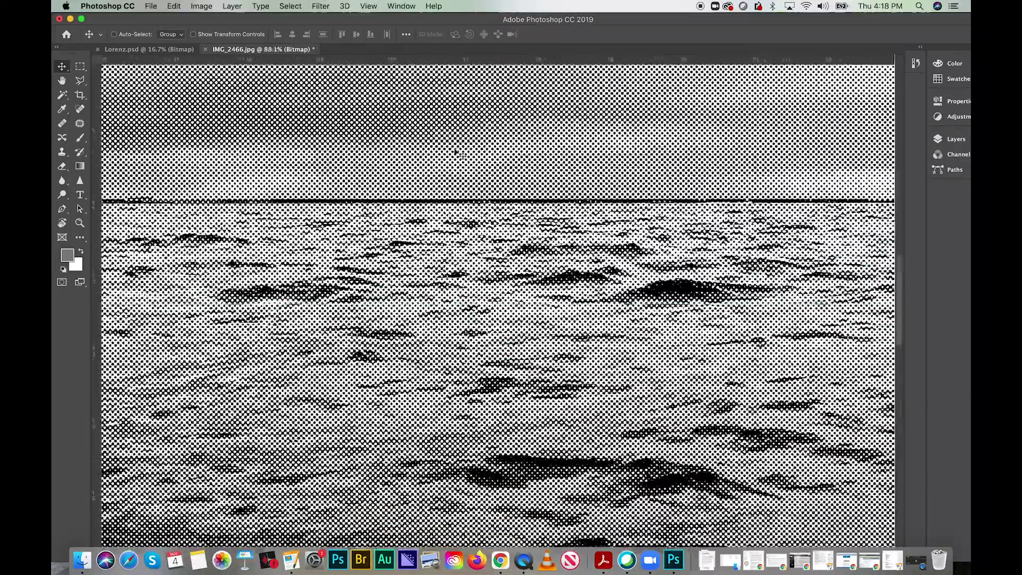
pyautogui.scroll(-6, 456, 152)
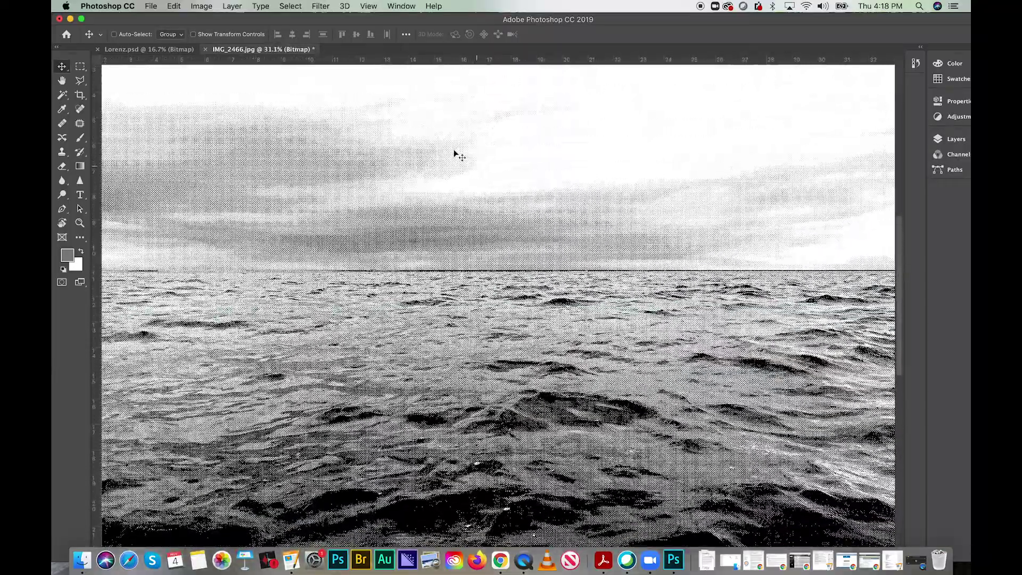
pyautogui.scroll(-3, 456, 155)
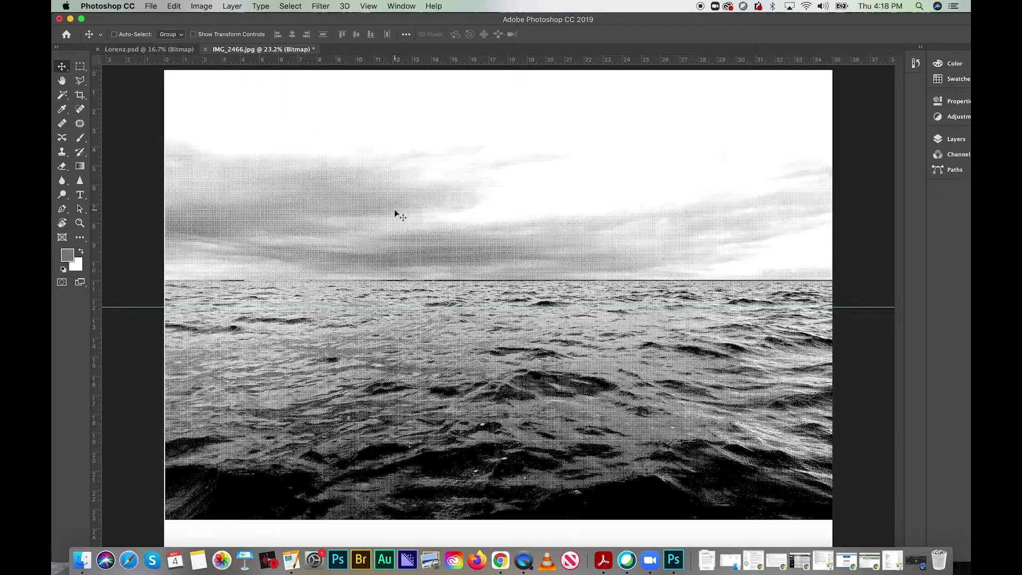
pyautogui.scroll(-2, 395, 213)
pyautogui.scroll(3, 394, 213)
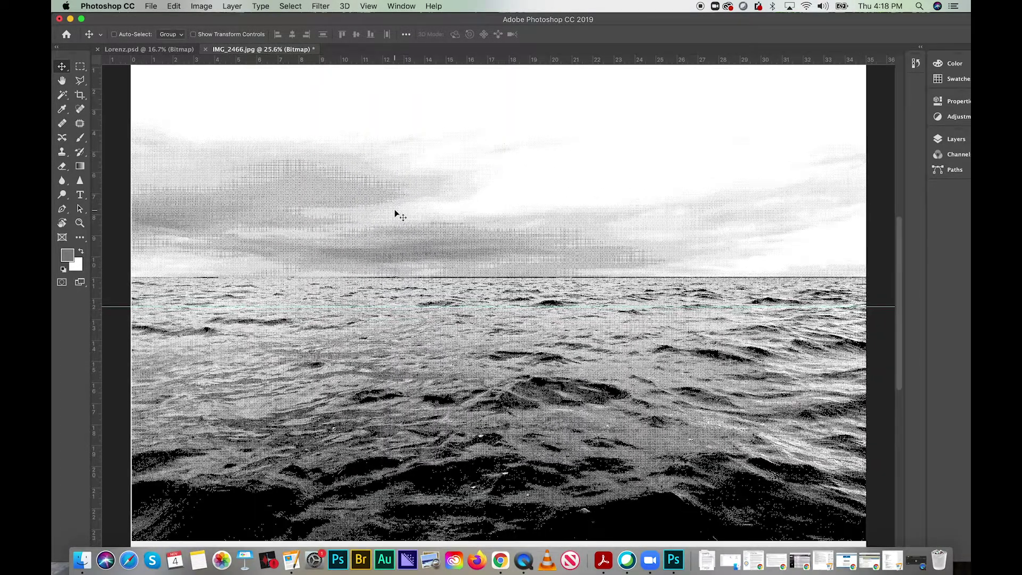
# Step: Save the bitmap to the Desktop in Photoshop format, using the owner's last name as the file name
pyautogui.click(151, 6)
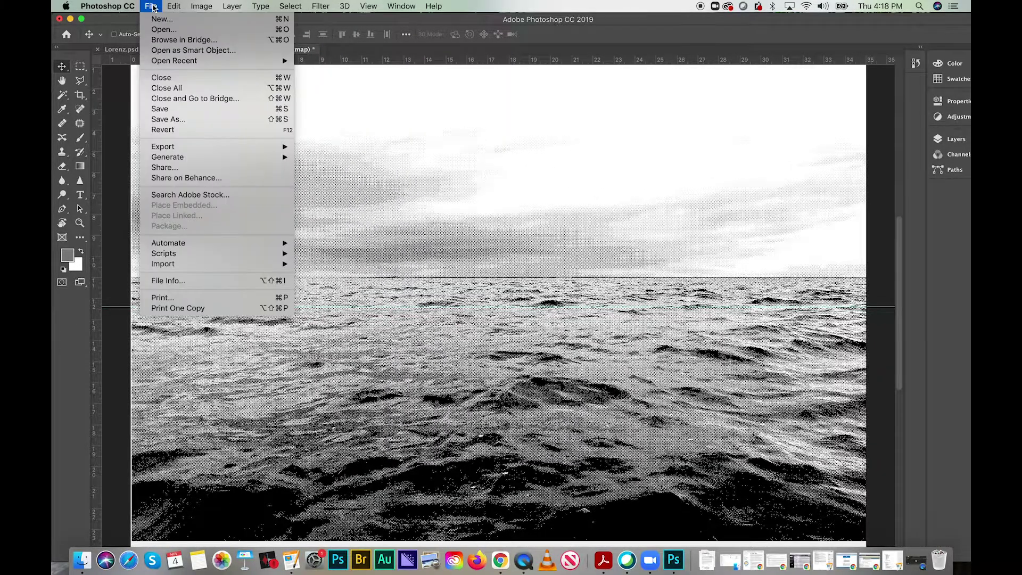
pyautogui.click(172, 110)
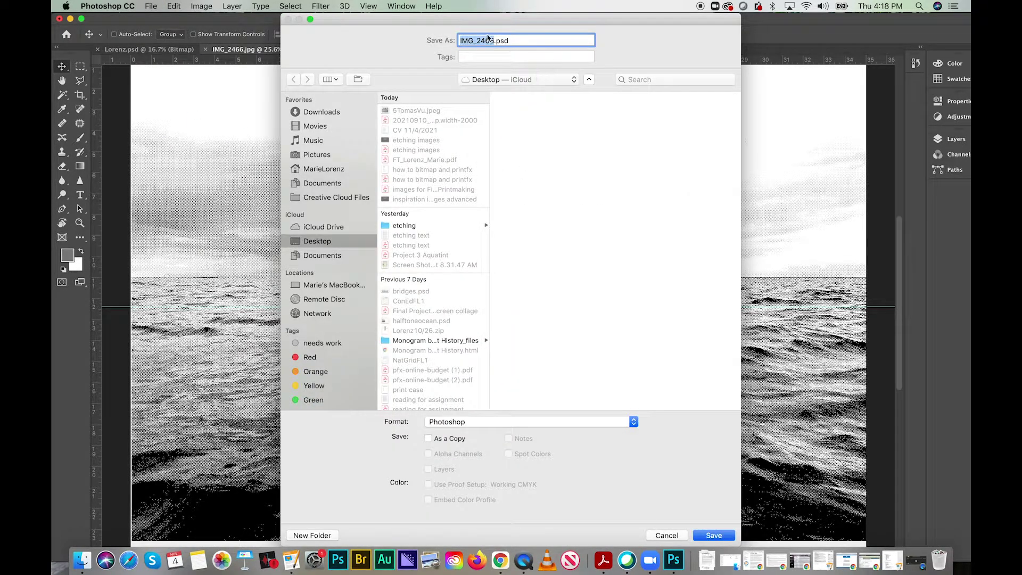
pyautogui.write('Lorenz')
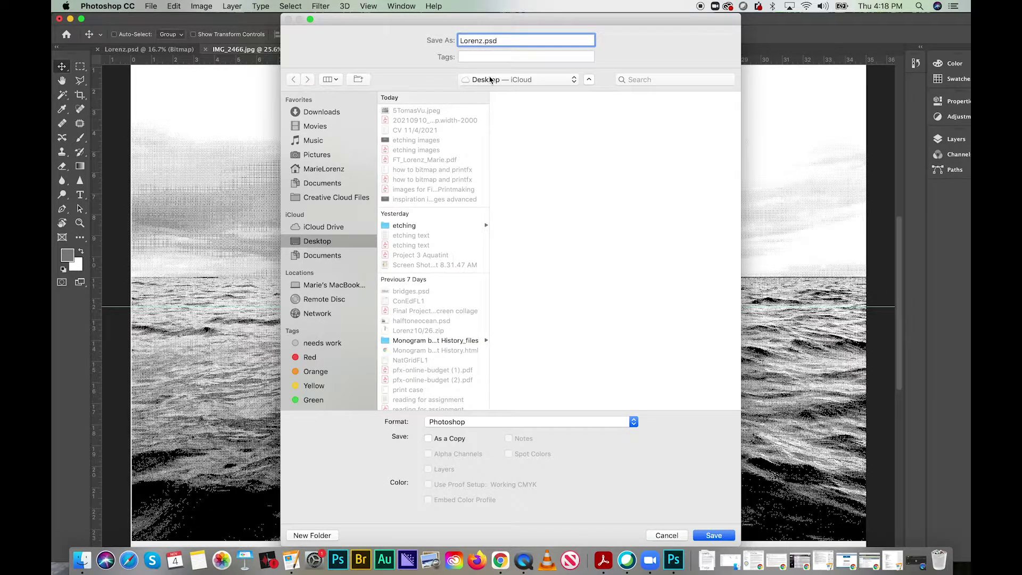
pyautogui.click(713, 535)
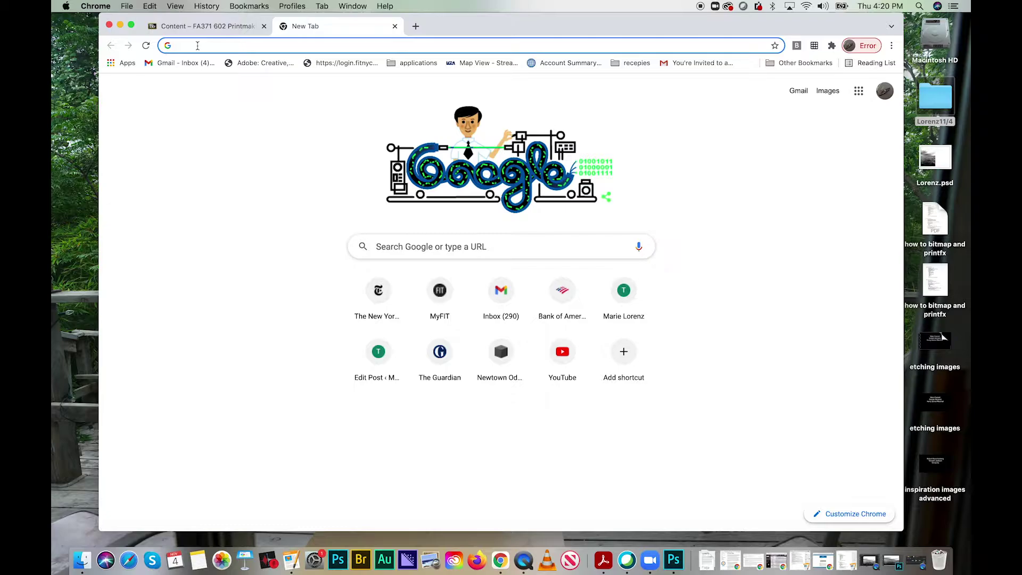
# Step: Search the web for "print fx fit", open the Fashion Institute of Technology's PrintFX page and go to its online ordering page
pyautogui.write('p')
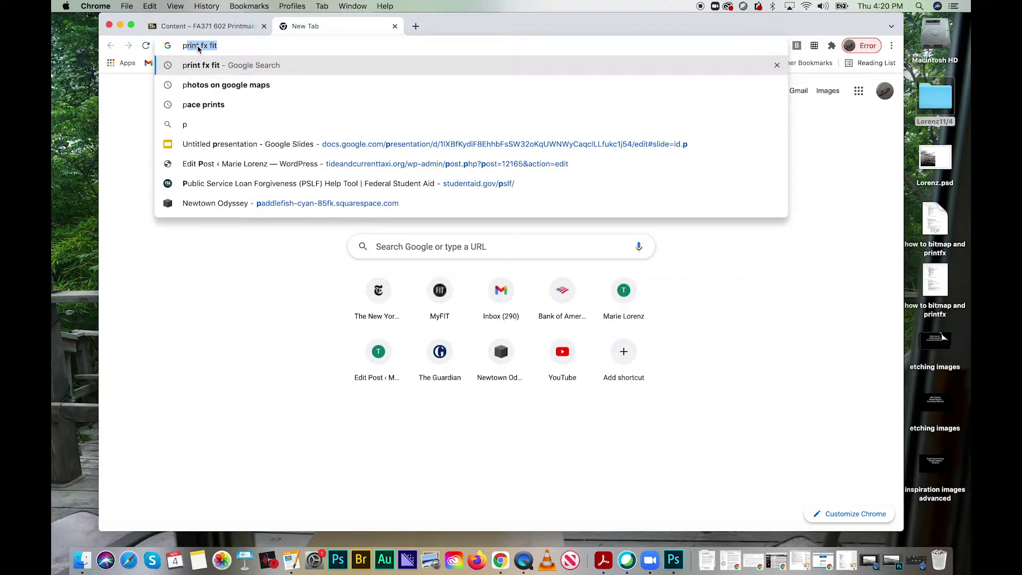
pyautogui.press('Return')
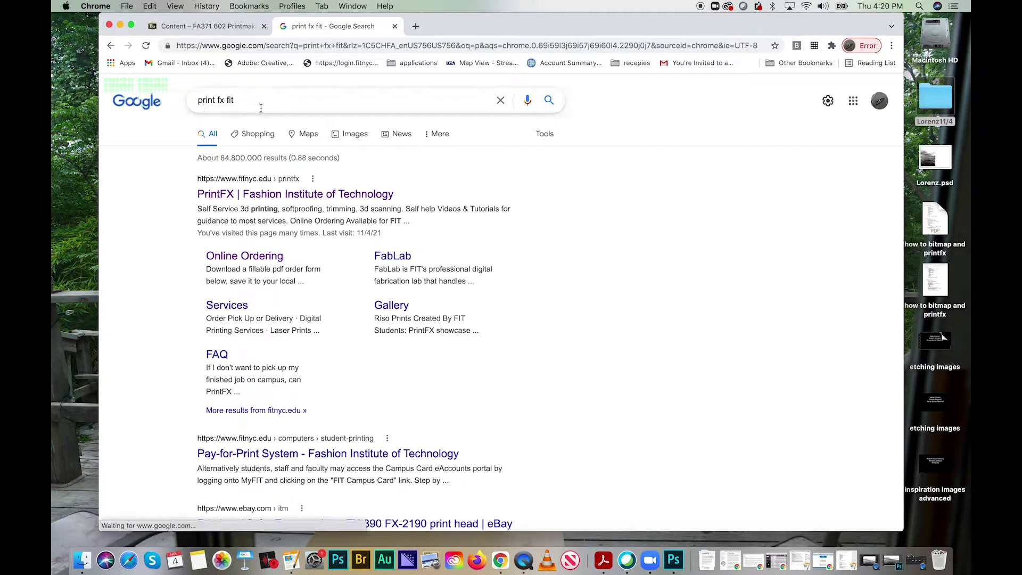
pyautogui.click(265, 195)
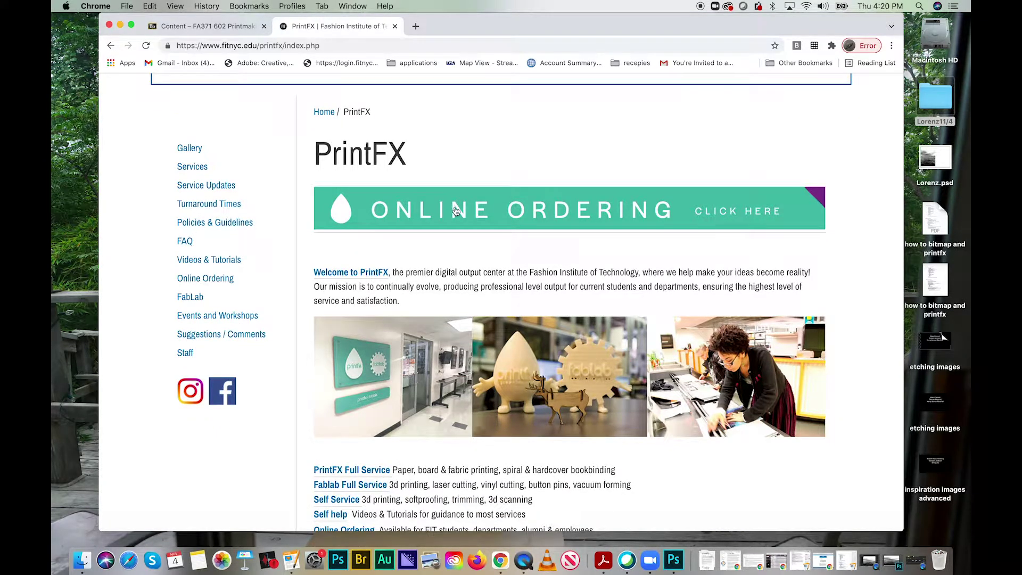
pyautogui.click(455, 211)
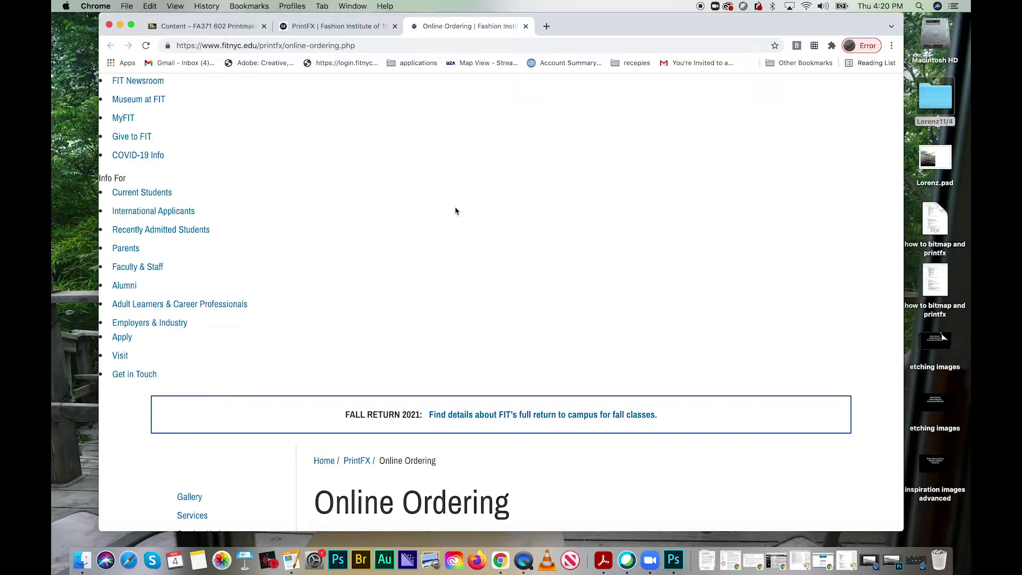
# Step: Review the job submission instructions and open the Budget Posters PDF order form
pyautogui.scroll(-8, 455, 210)
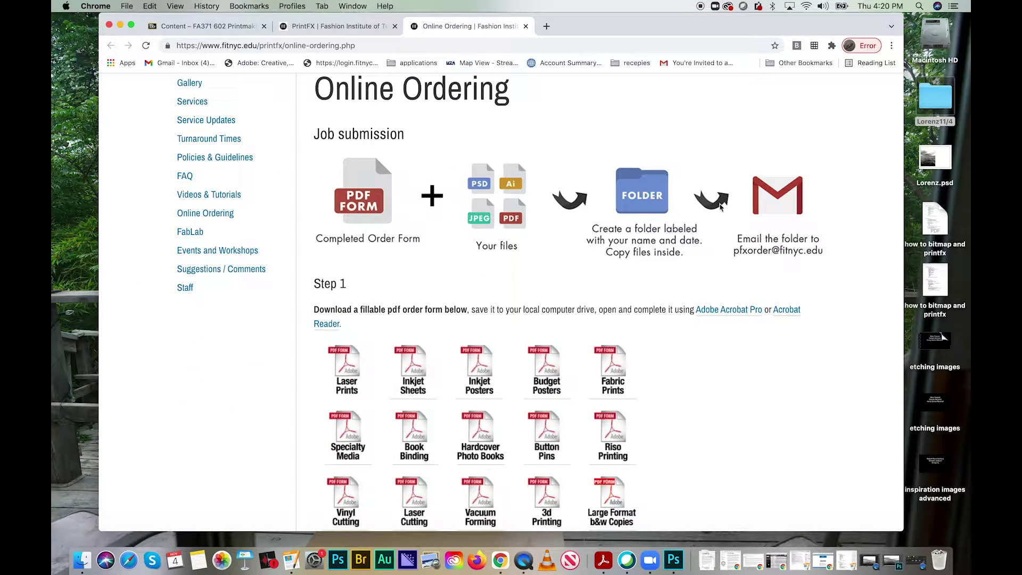
pyautogui.scroll(-1, 567, 154)
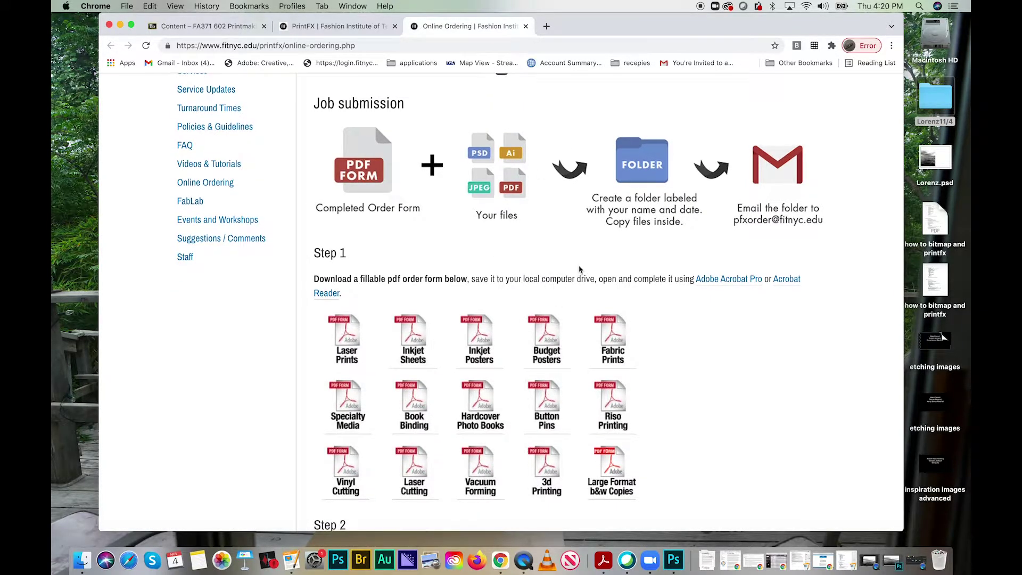
pyautogui.scroll(-3, 578, 274)
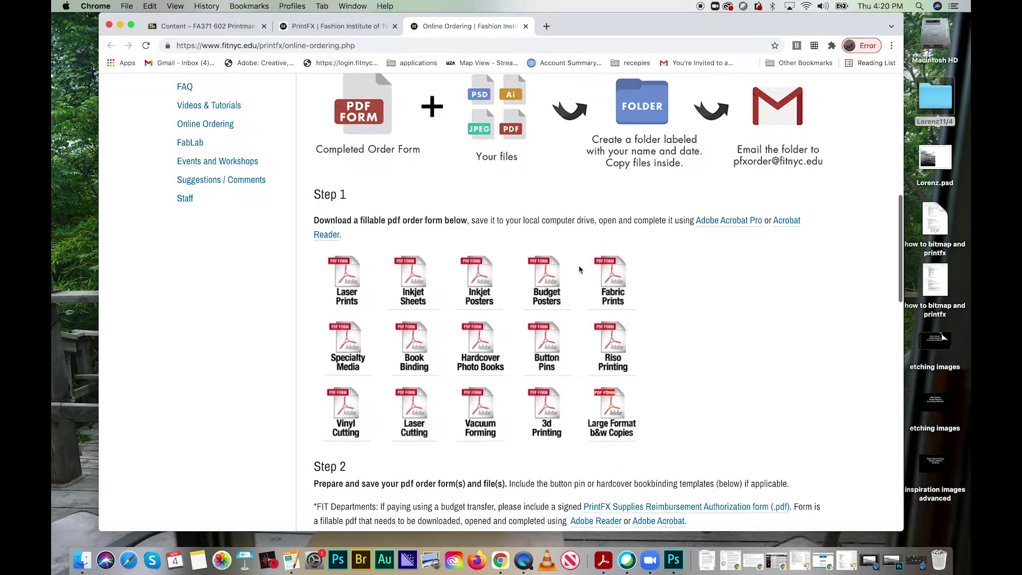
pyautogui.click(546, 277)
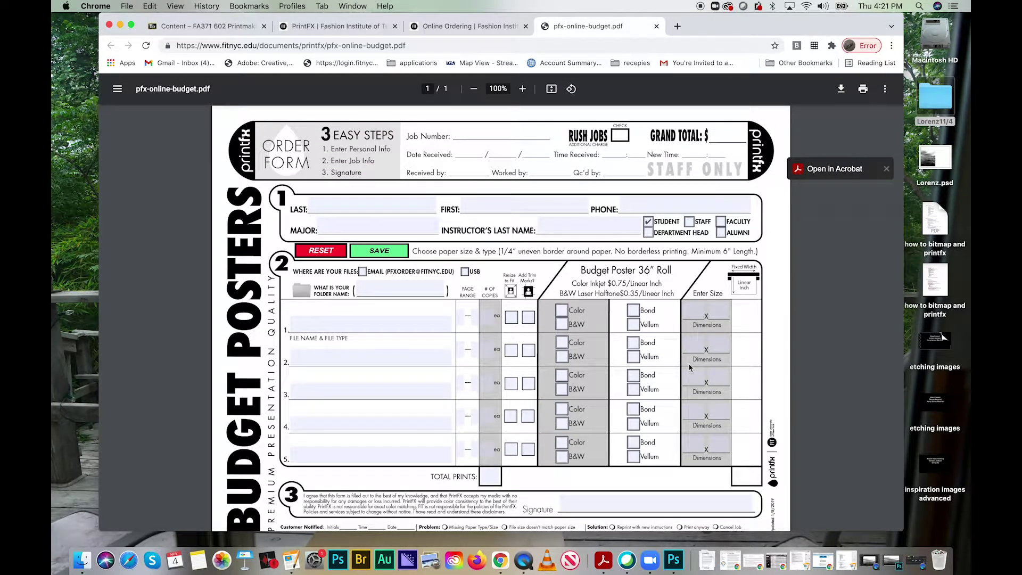
# Step: Download the pfx-online-budget form into the etching folder and open the saved copy
pyautogui.click(841, 89)
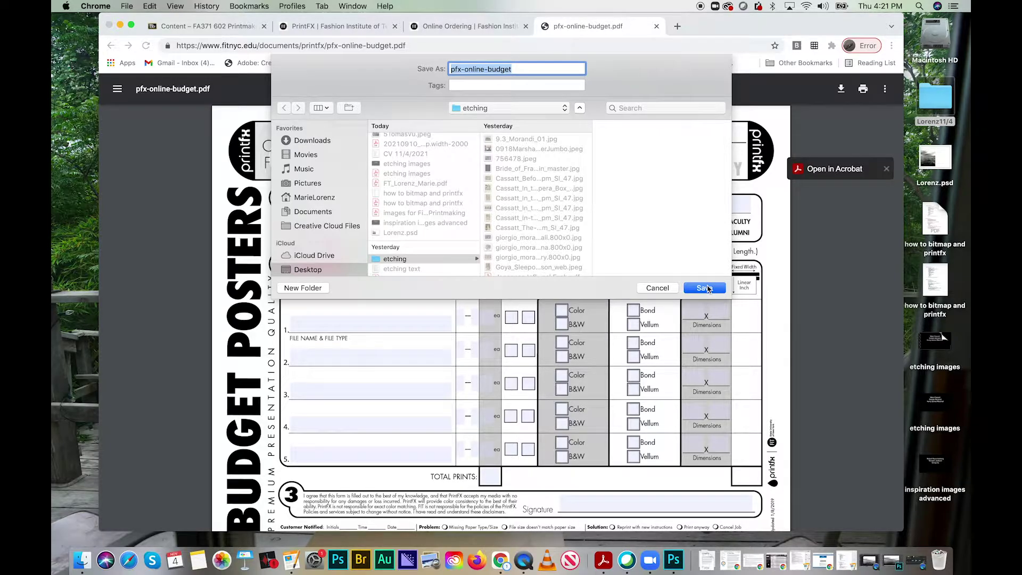
pyautogui.click(705, 288)
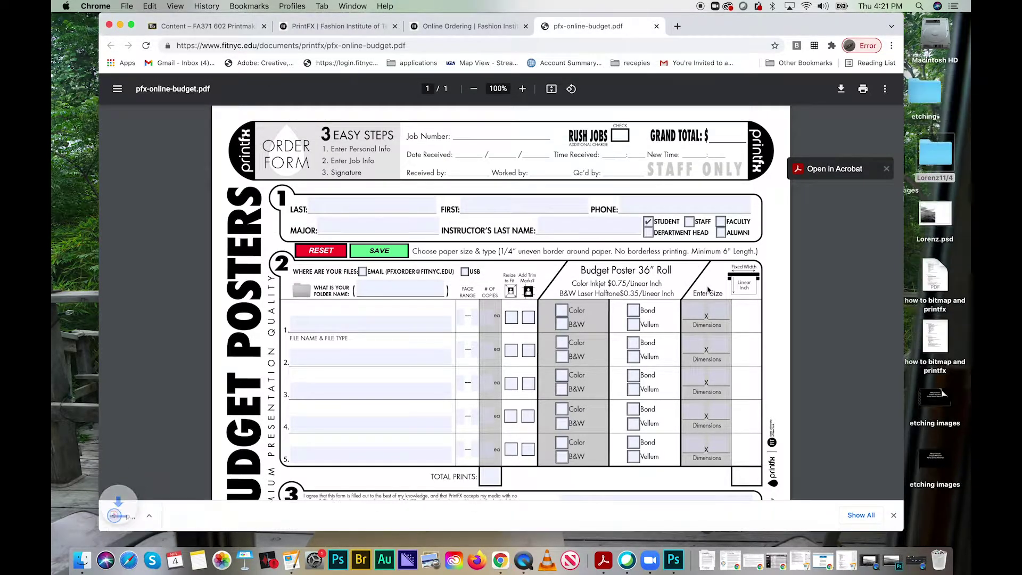
pyautogui.click(215, 516)
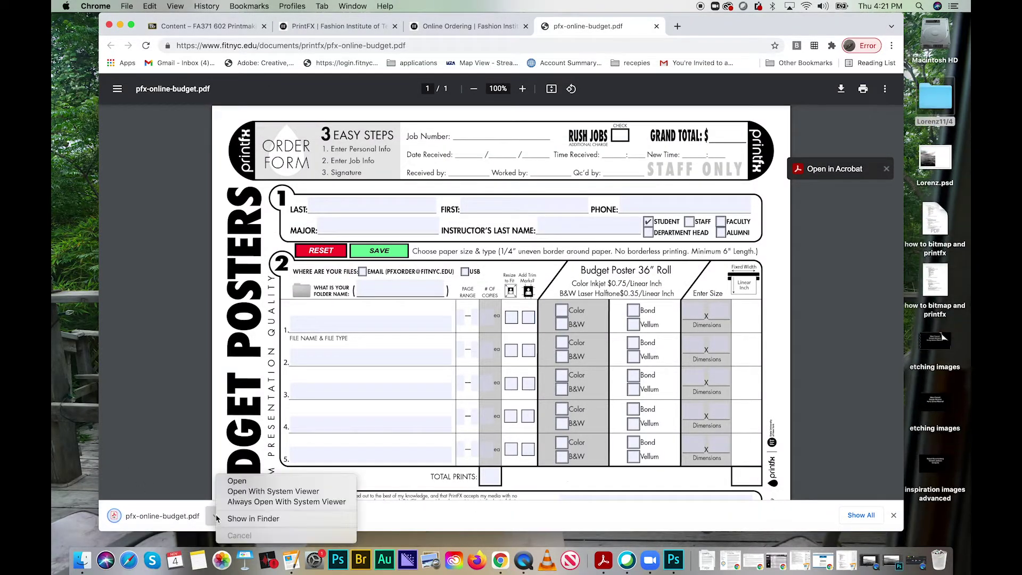
pyautogui.click(238, 481)
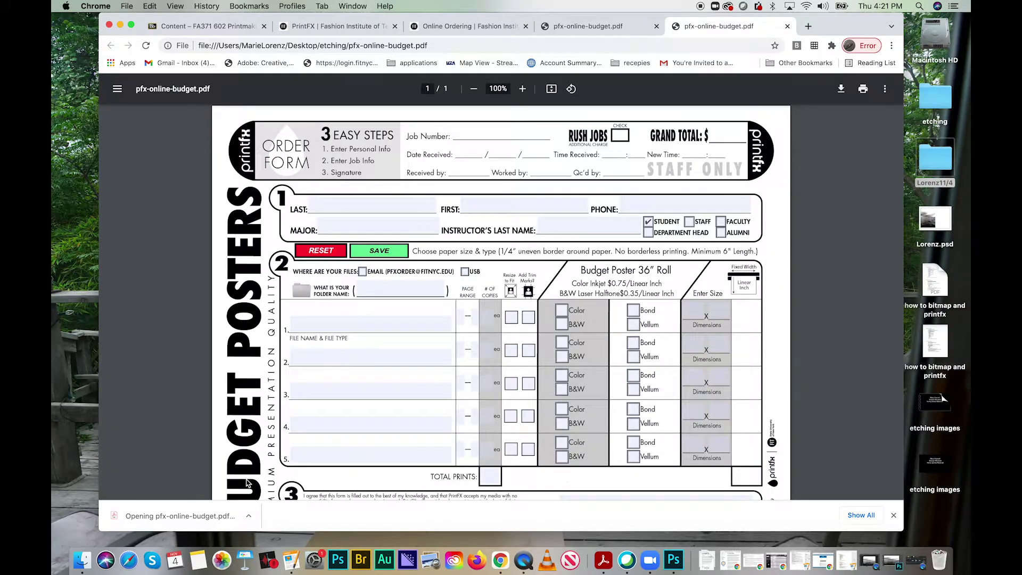
# Step: Fill in the customer's last name and the instructor's last name in section 1, keeping Student as the status
pyautogui.click(327, 208)
pyautogui.write('Lorenz')
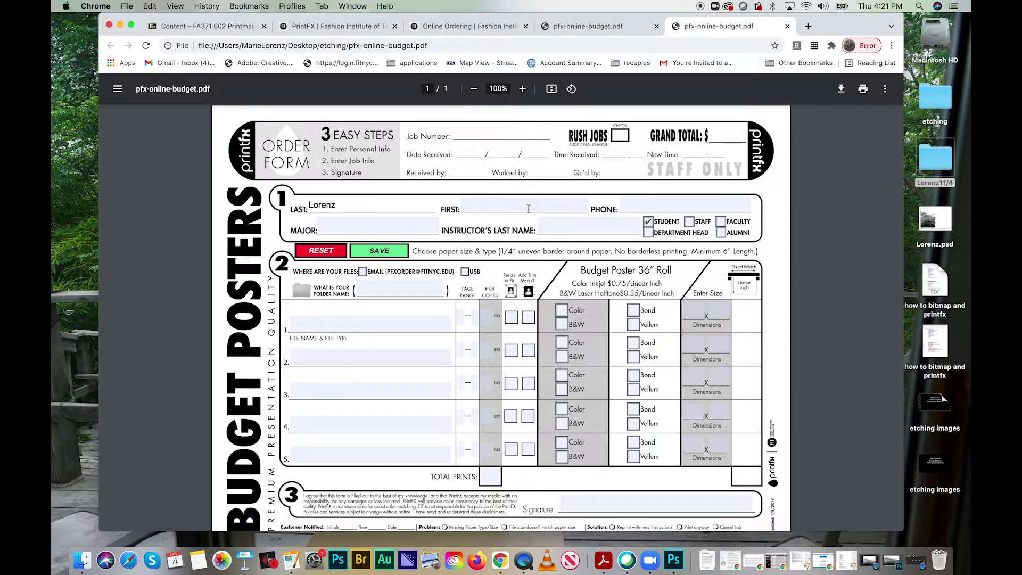
pyautogui.click(634, 207)
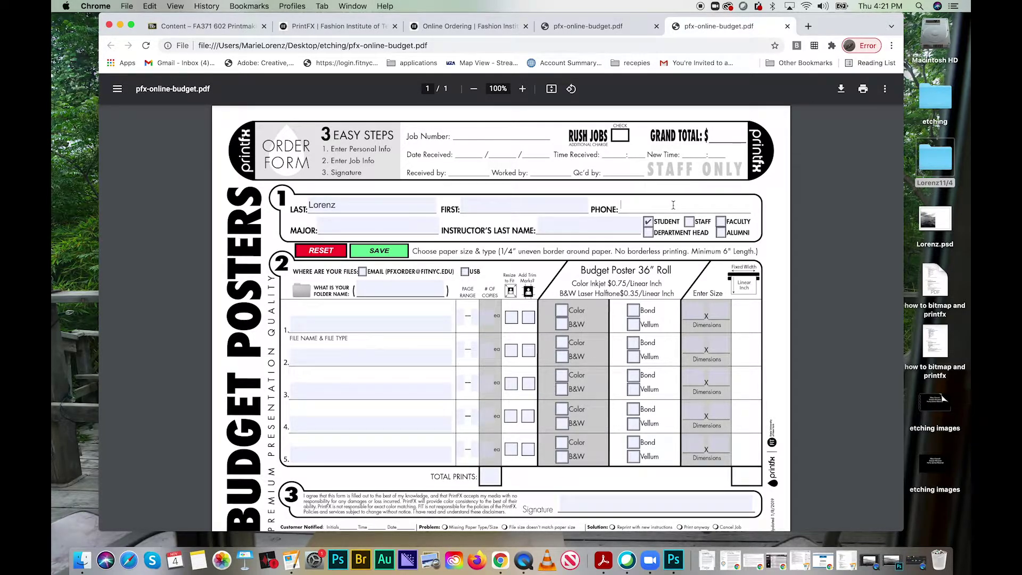
pyautogui.click(648, 222)
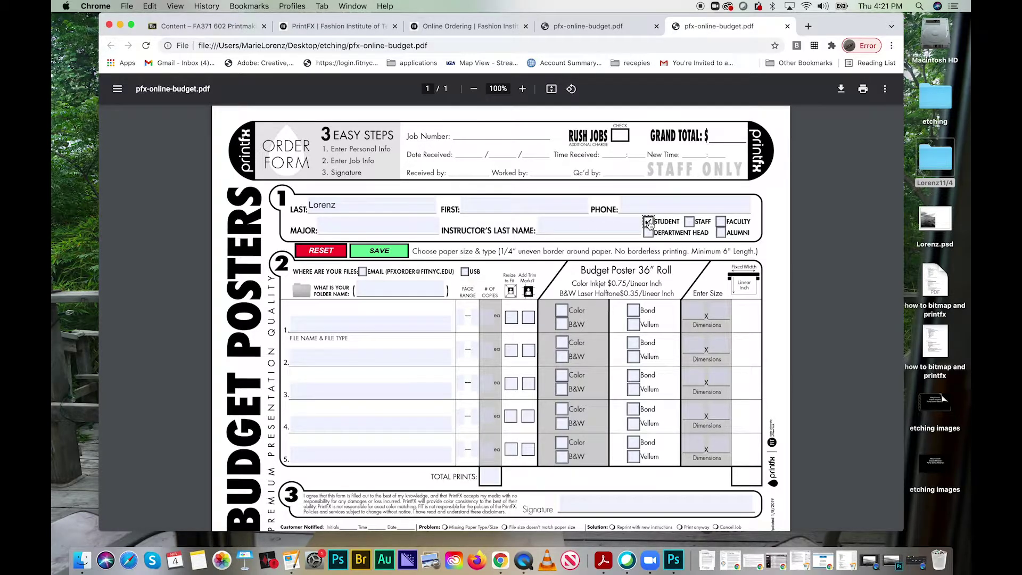
pyautogui.click(557, 223)
pyautogui.write('Lorenz')
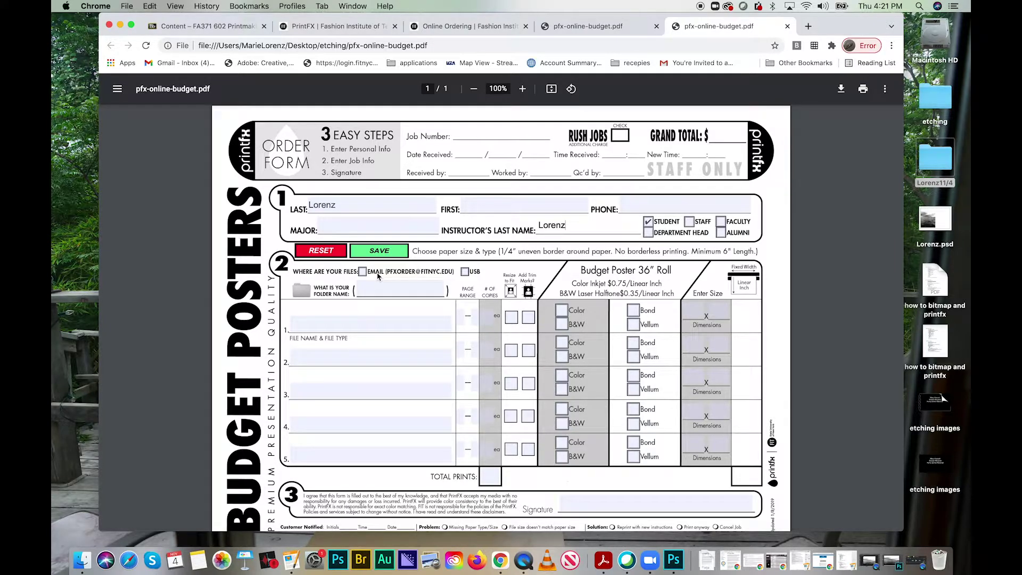
# Step: Enter the image's file name with the .psd extension on the first job line and request 1 copy
pyautogui.scroll(-2, 355, 318)
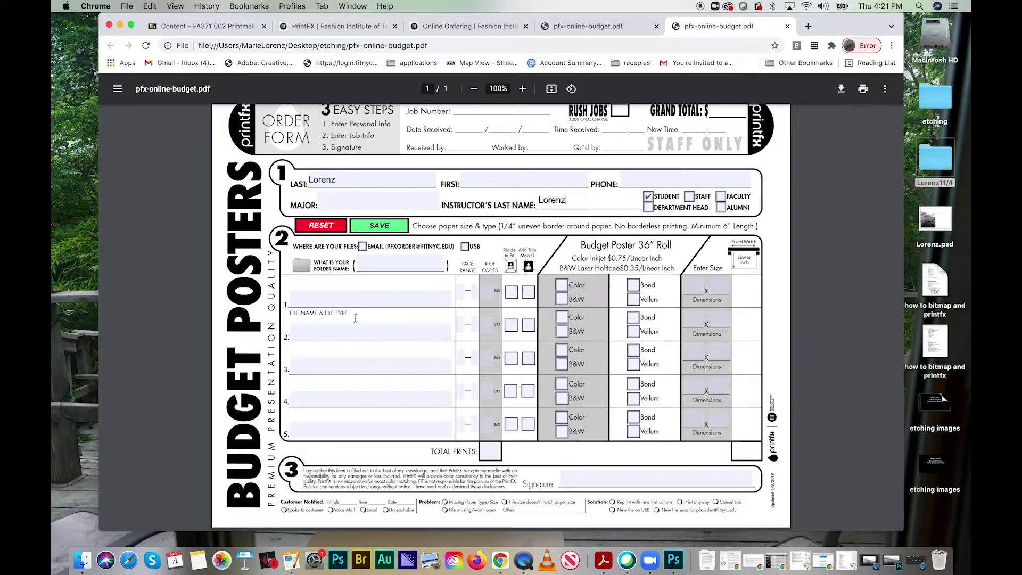
pyautogui.click(329, 297)
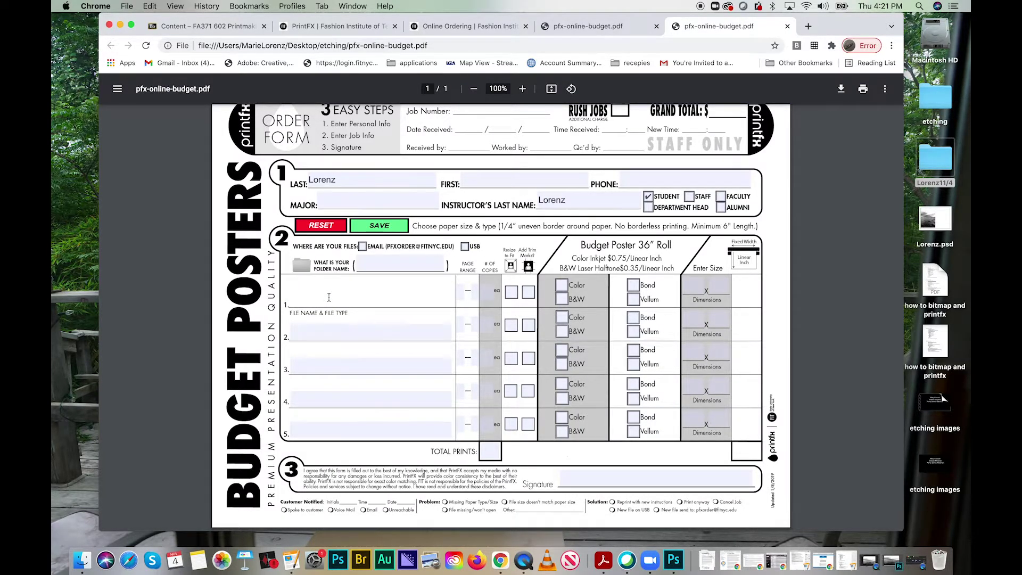
pyautogui.scroll(5, 329, 297)
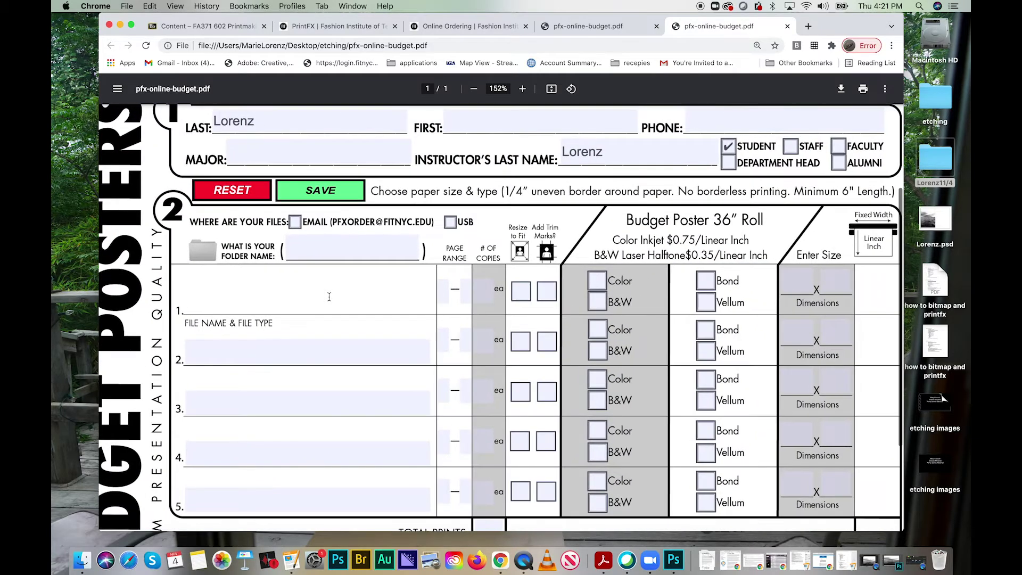
pyautogui.write('Lorenz')
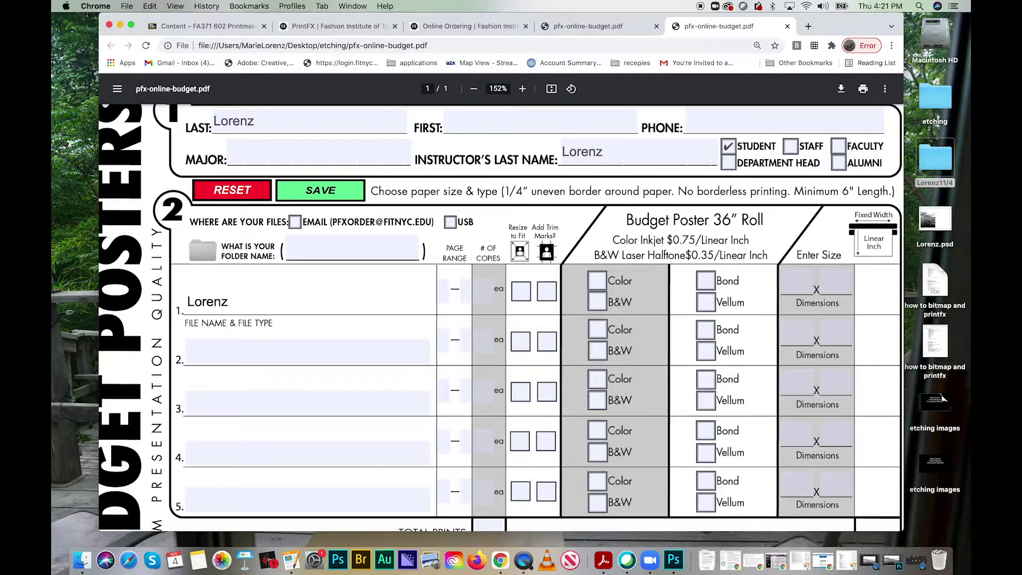
pyautogui.write('.psd')
pyautogui.click(492, 288)
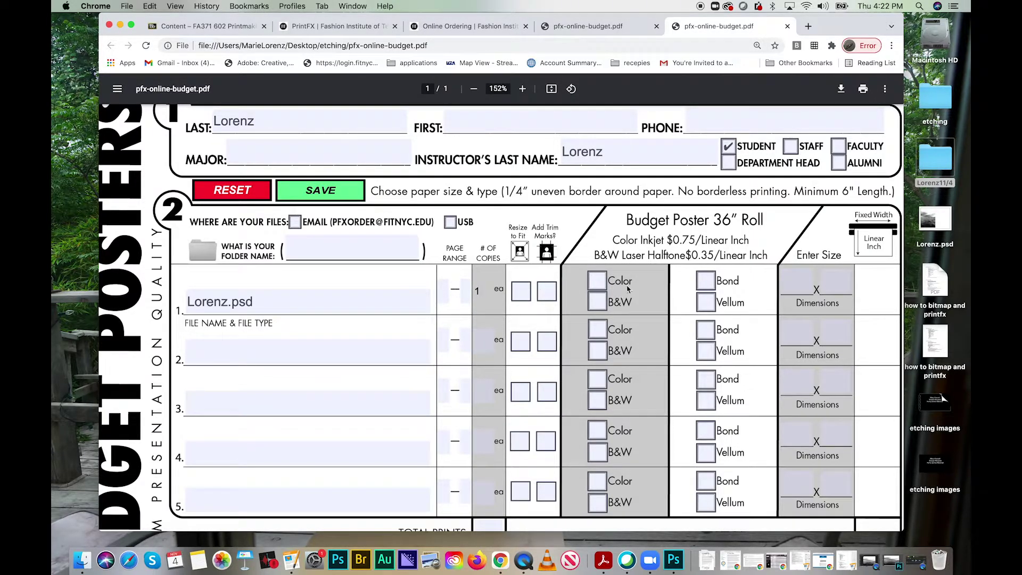
# Step: Choose B&W printing on Vellum for the first job and enter the size as 35 x 25
pyautogui.click(602, 303)
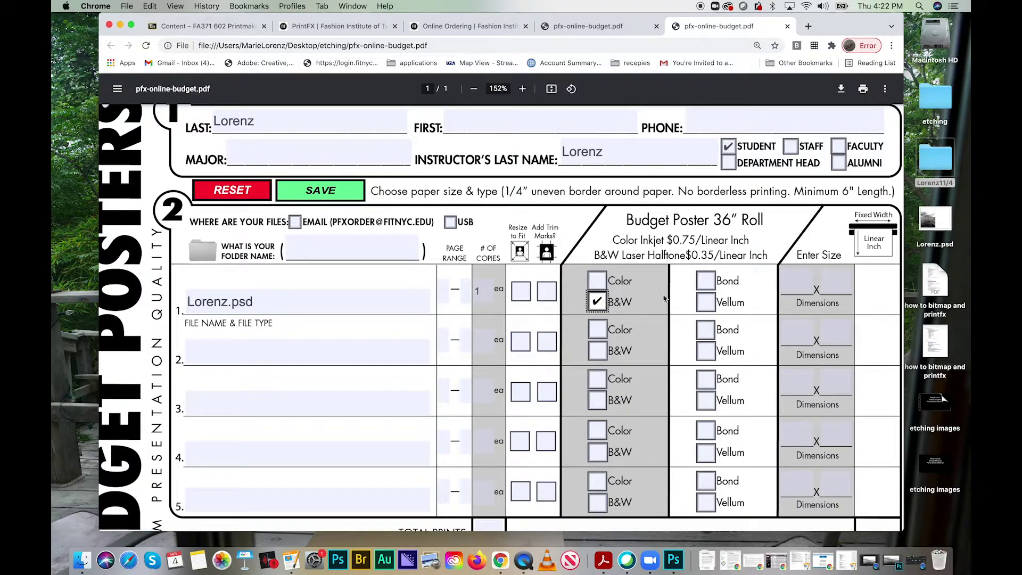
pyautogui.click(709, 303)
pyautogui.click(798, 282)
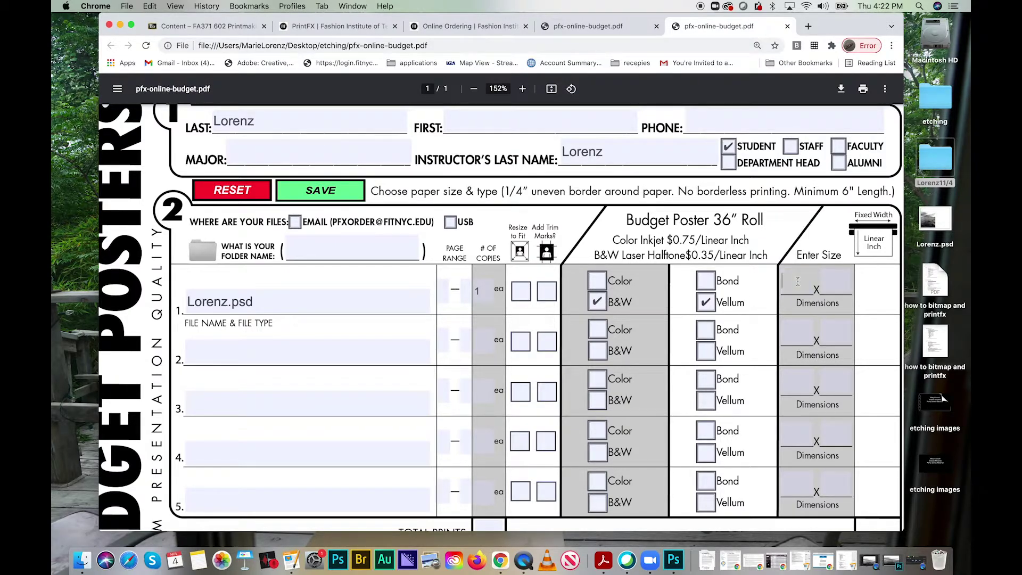
pyautogui.write('35')
pyautogui.click(838, 285)
pyautogui.write('25')
# Step: Set the total prints to 1 and sign the order form with the customer's full name
pyautogui.scroll(-5, 670, 354)
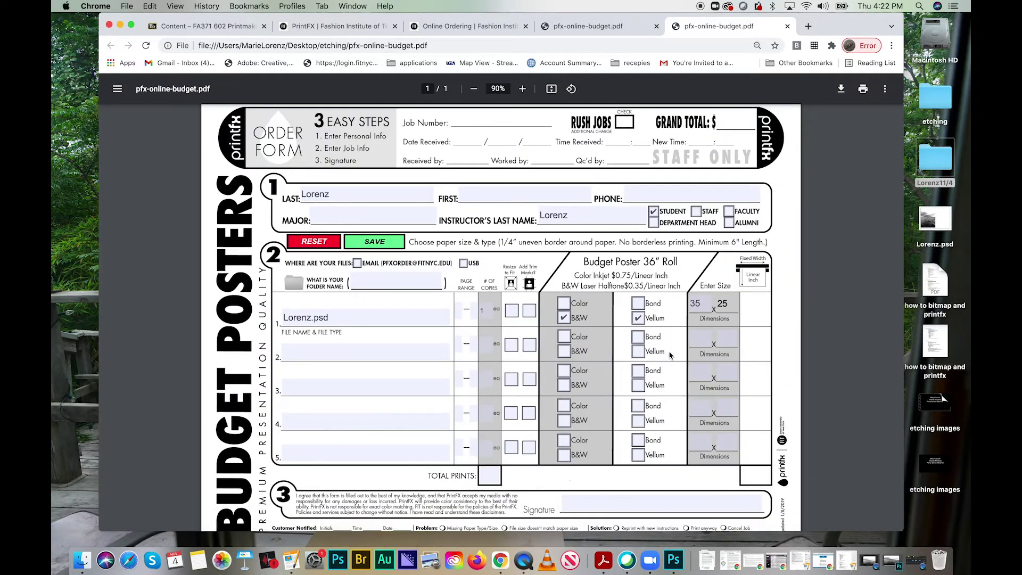
pyautogui.click(494, 453)
pyautogui.write('1')
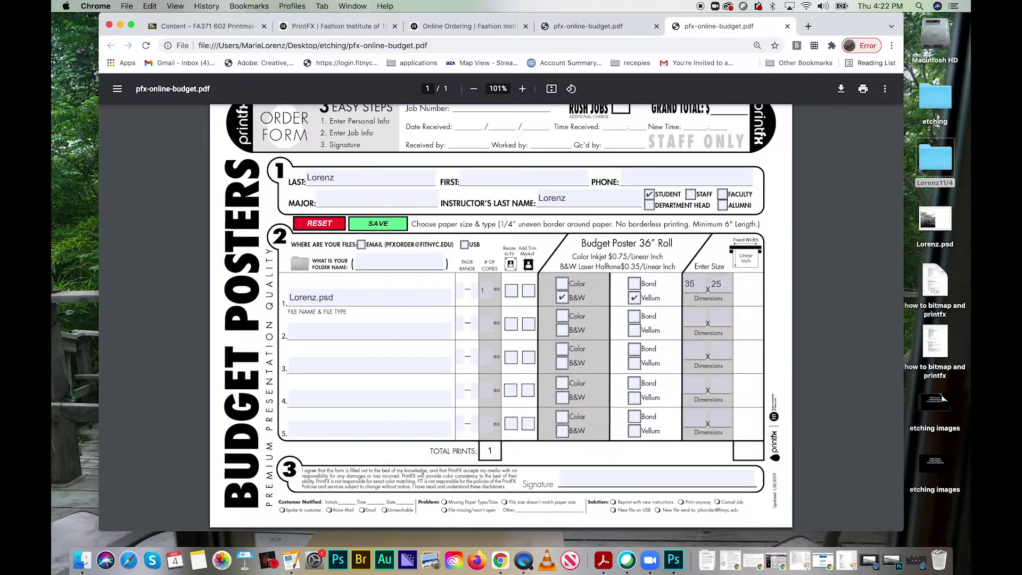
pyautogui.click(602, 476)
pyautogui.write('marie')
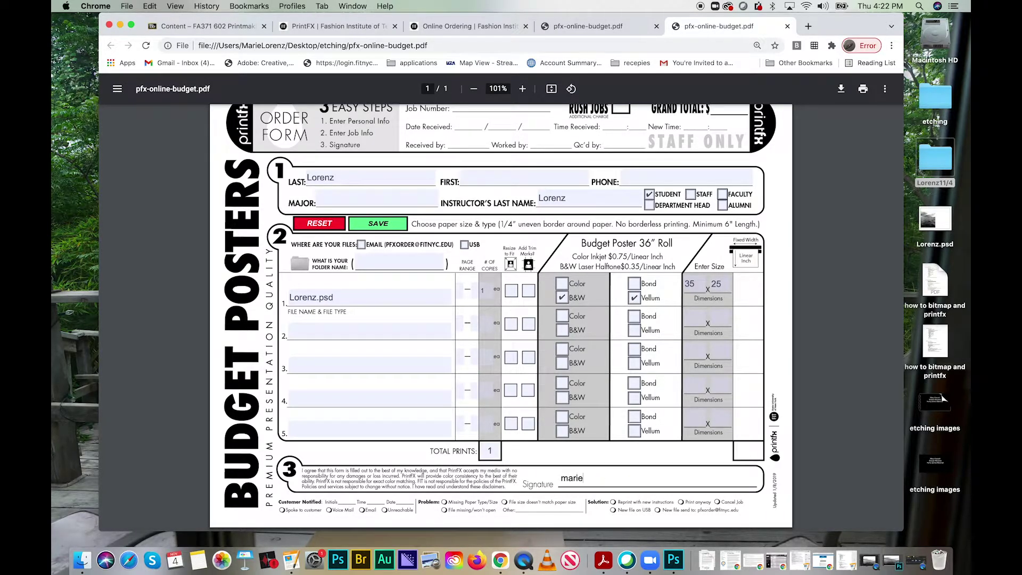
pyautogui.write(' lorenz')
pyautogui.click(126, 5)
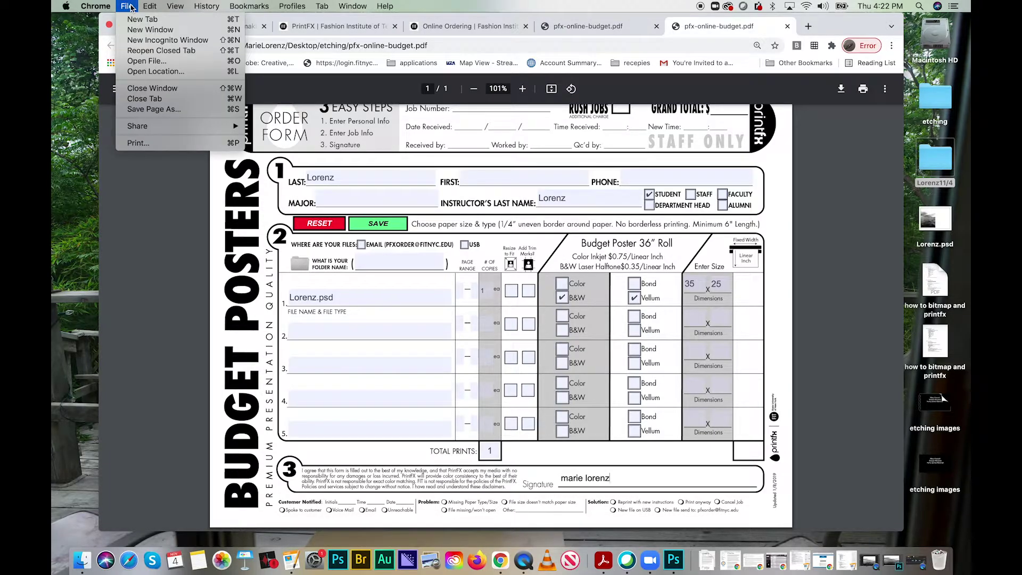
pyautogui.moveTo(149, 6)
pyautogui.click(824, 153)
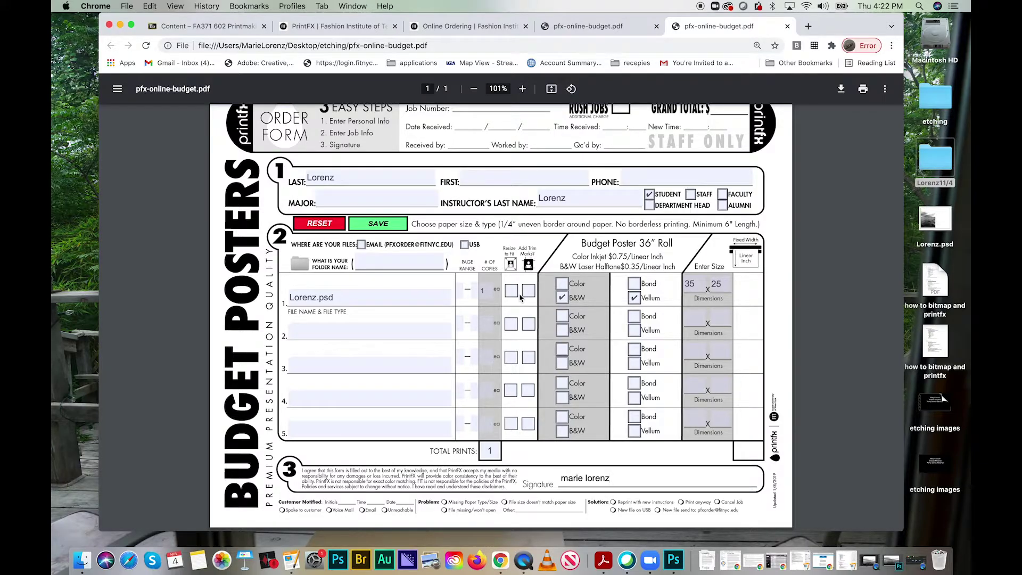
pyautogui.click(128, 7)
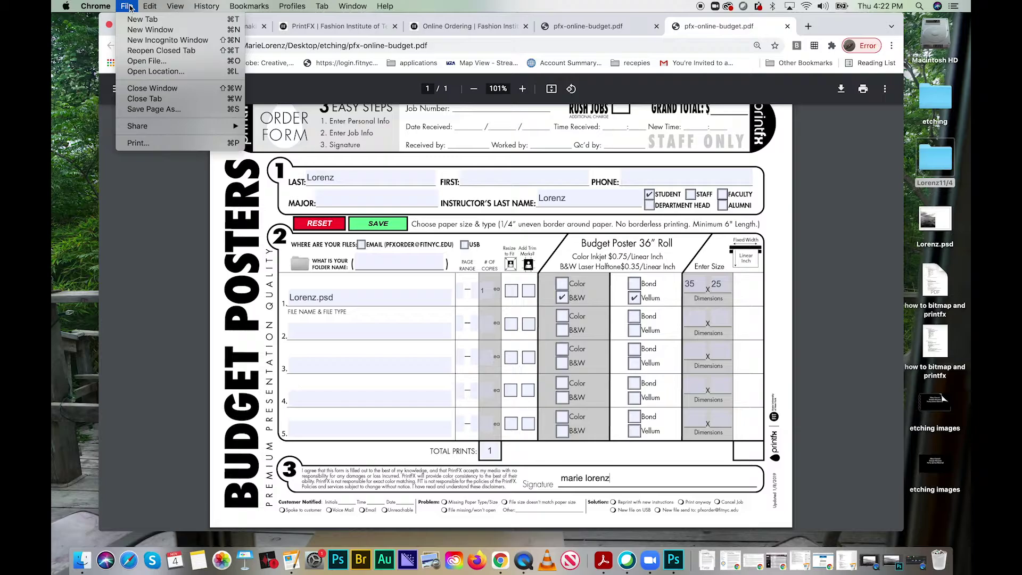
pyautogui.moveTo(167, 126)
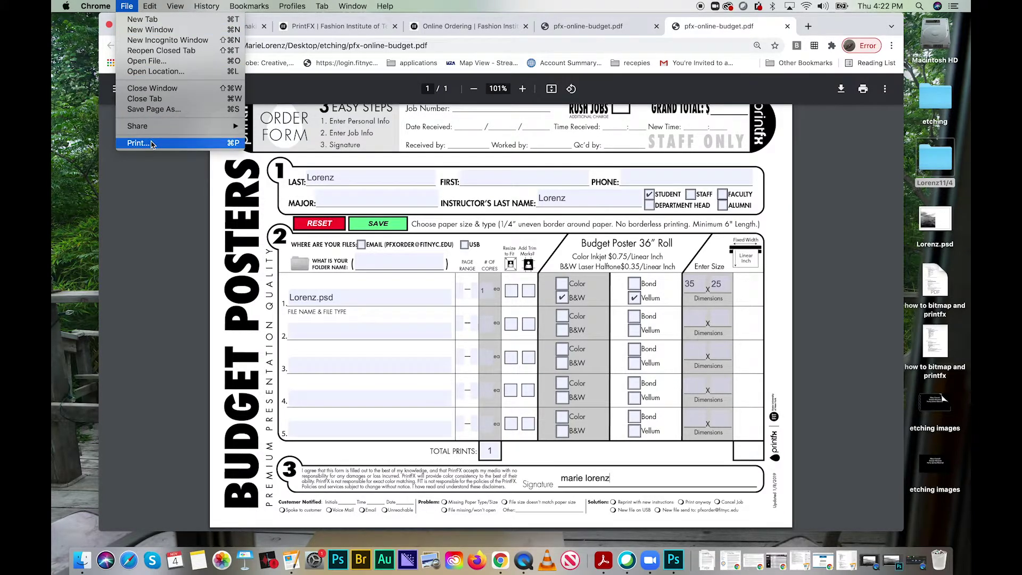
pyautogui.click(153, 353)
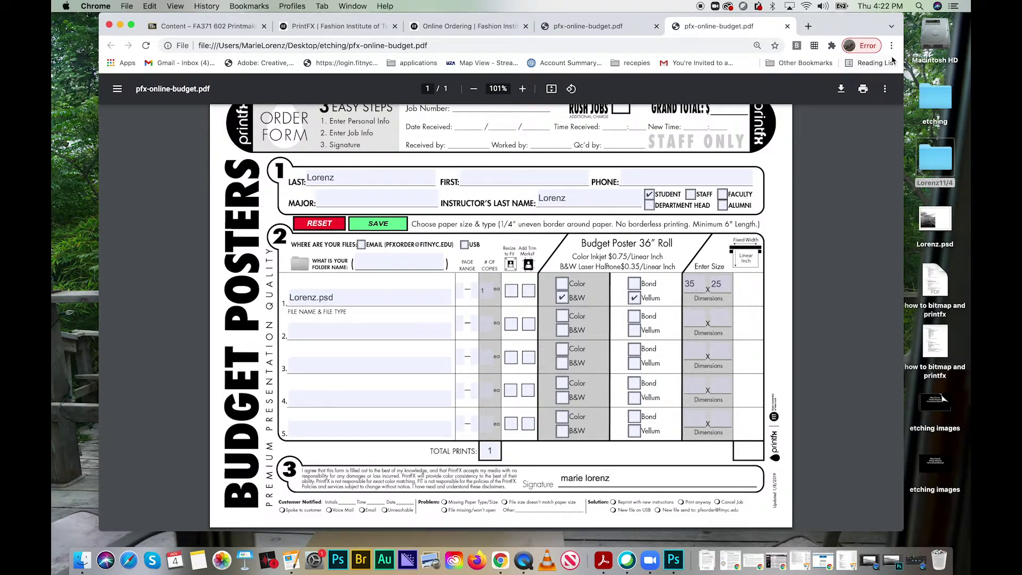
# Step: Open the owner's folder dated 11/4 from the Desktop and check the order form and image file inside
pyautogui.moveTo(879, 31); pyautogui.dragTo(845, 30)
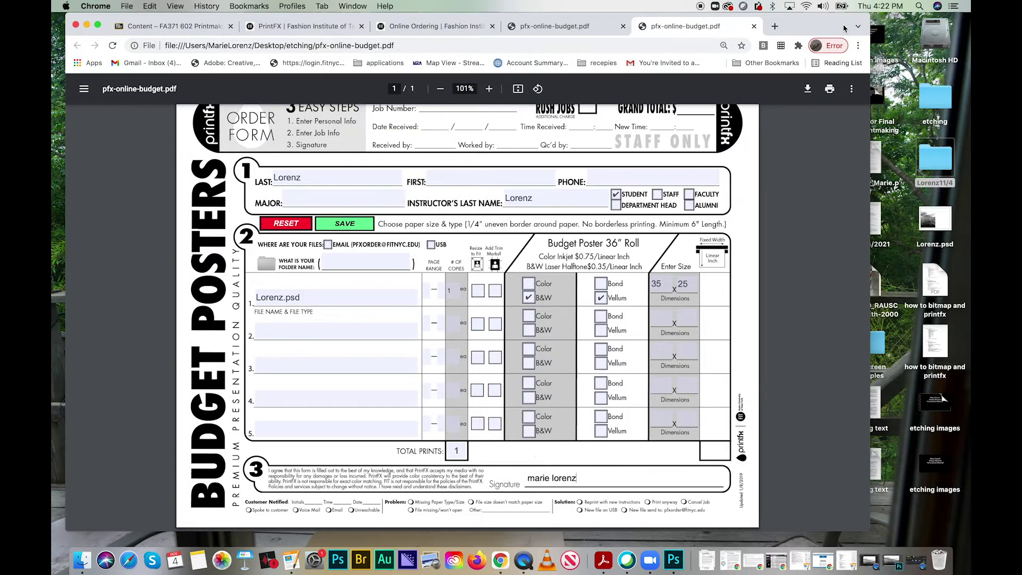
pyautogui.doubleClick(935, 155)
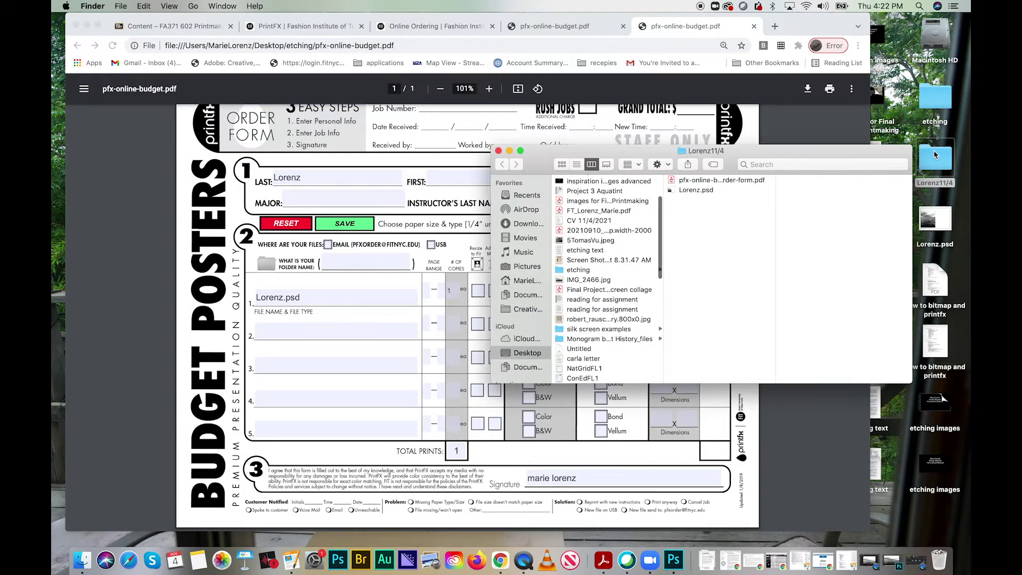
pyautogui.moveTo(633, 154); pyautogui.dragTo(514, 146)
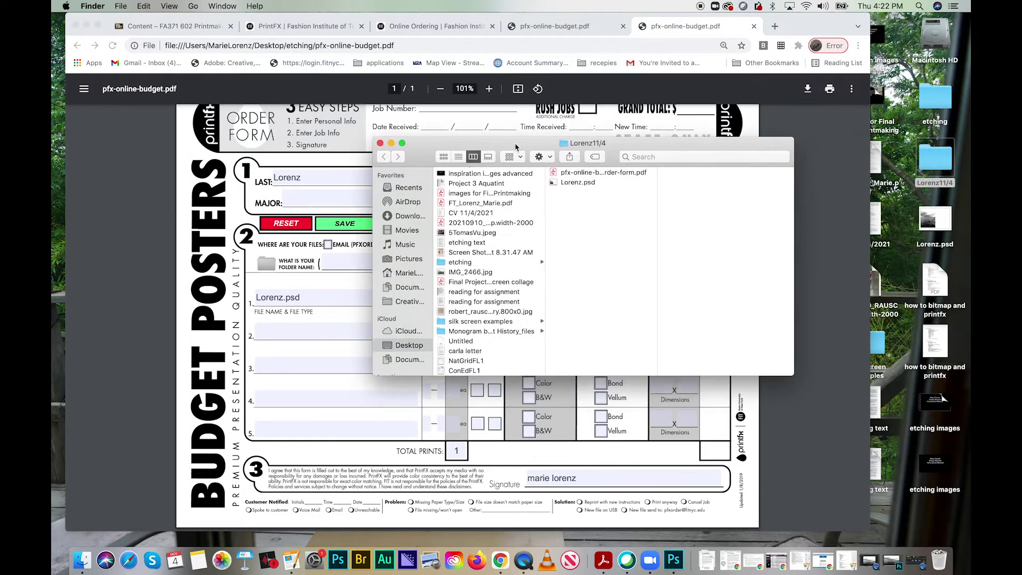
pyautogui.click(576, 177)
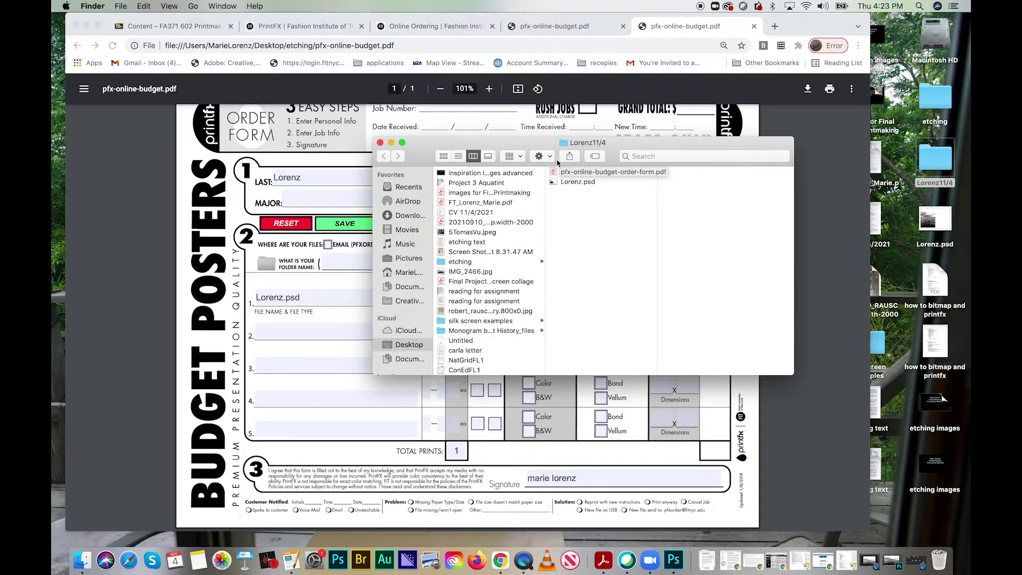
# Step: Preview the order form and the image file in the dated folder's gallery view and close the folder
pyautogui.click(488, 158)
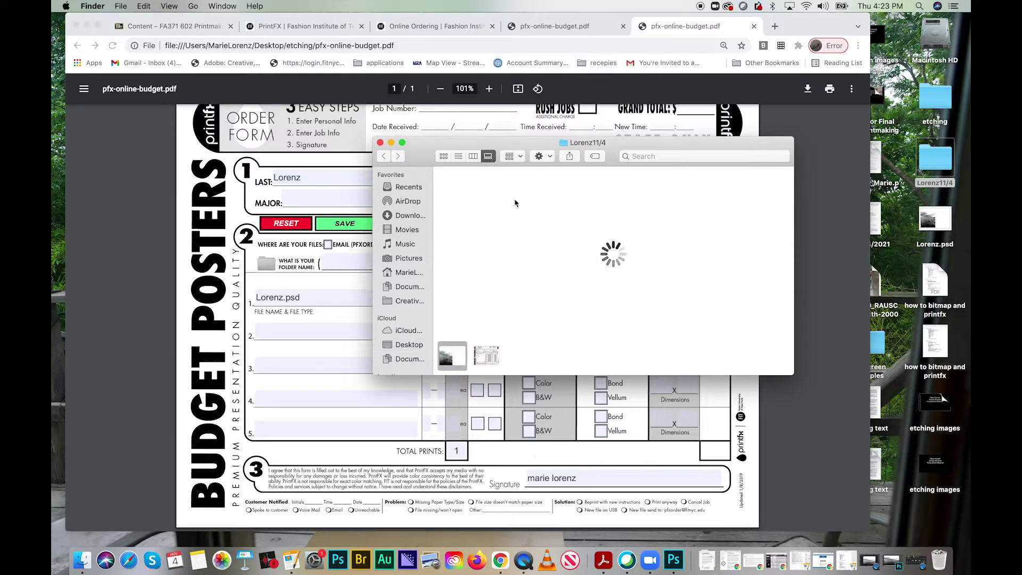
pyautogui.click(488, 359)
pyautogui.click(458, 358)
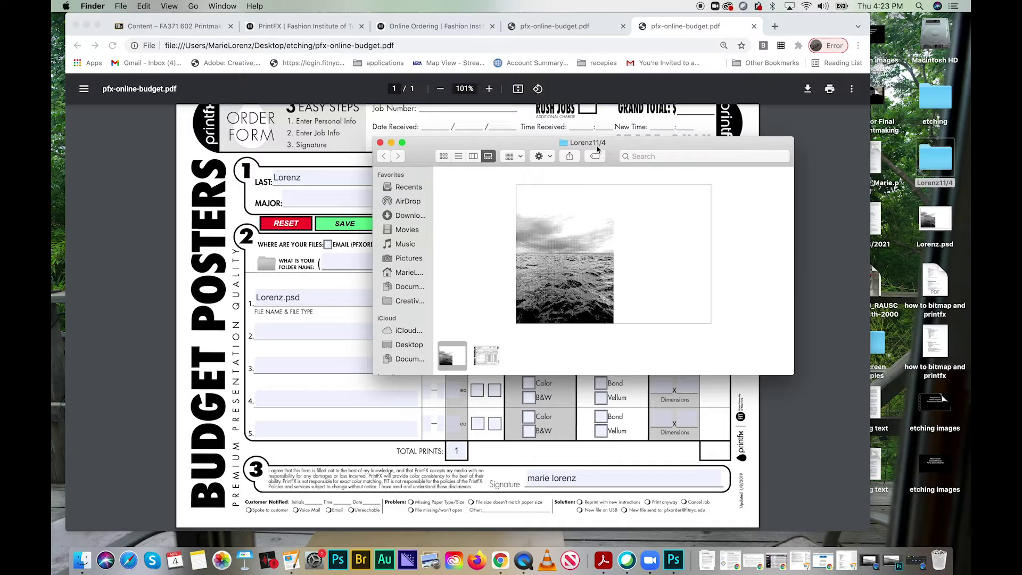
pyautogui.click(380, 142)
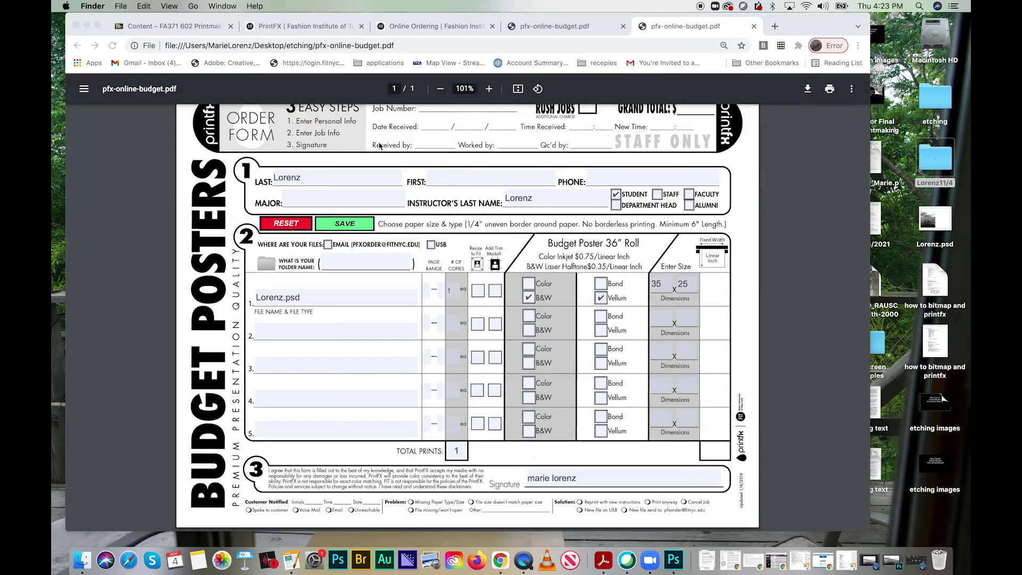
# Step: Return to the PrintFX Online Ordering page and examine the job submission instructions for emailing the folder
pyautogui.click(566, 28)
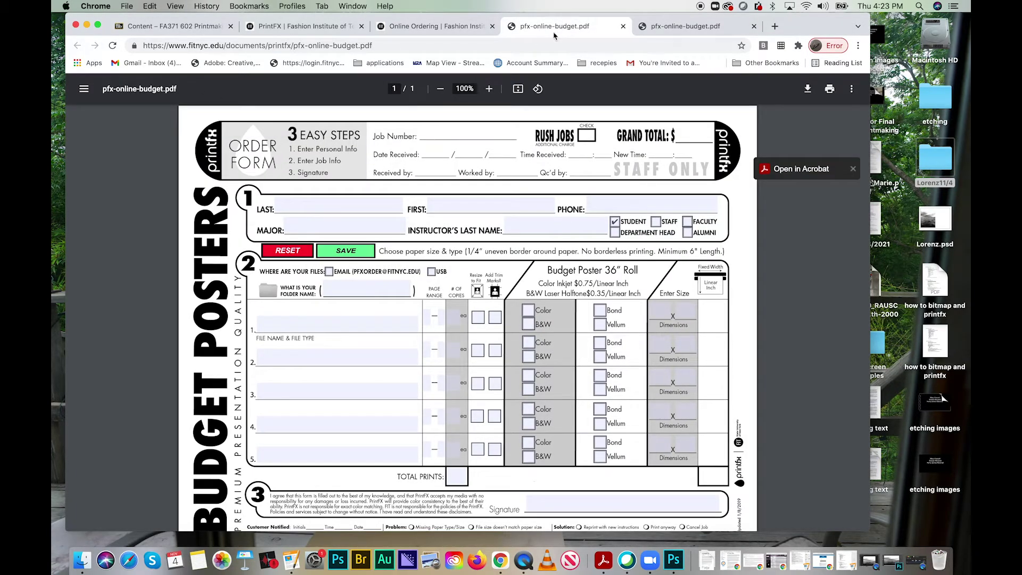
pyautogui.click(440, 30)
pyautogui.scroll(3, 426, 248)
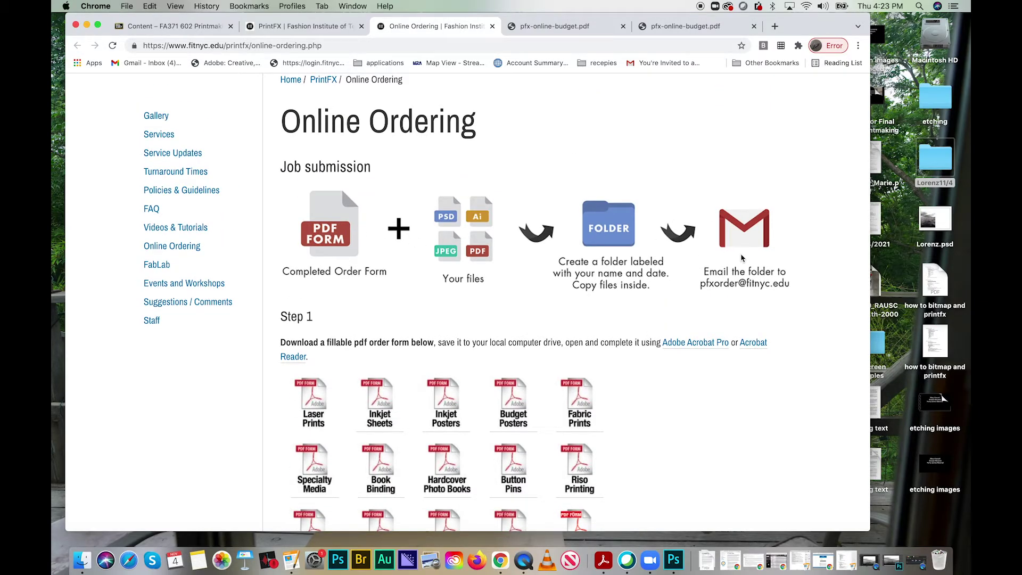
pyautogui.scroll(5, 745, 291)
pyautogui.hscroll(4, 745, 291)
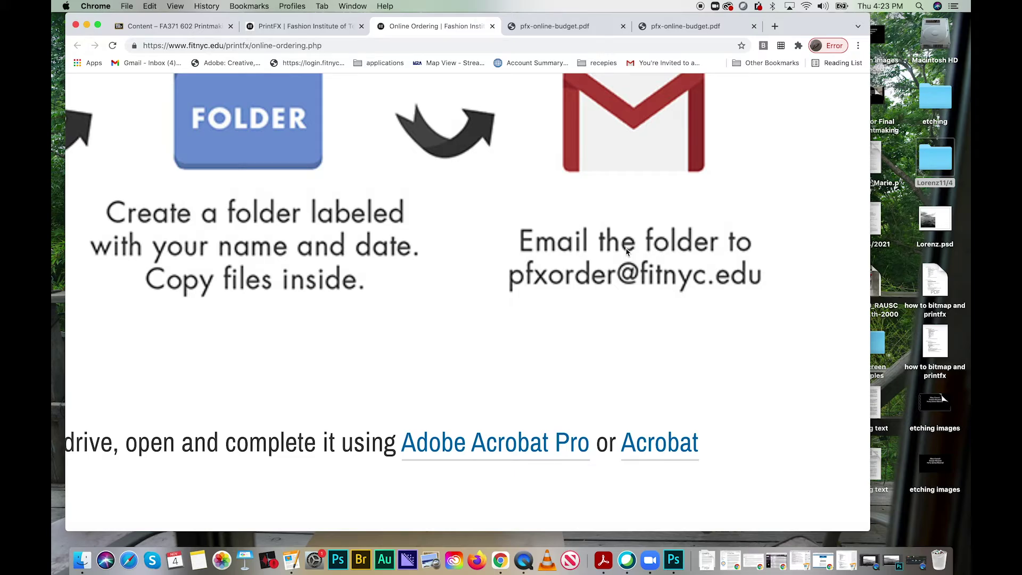
pyautogui.scroll(-5, 426, 260)
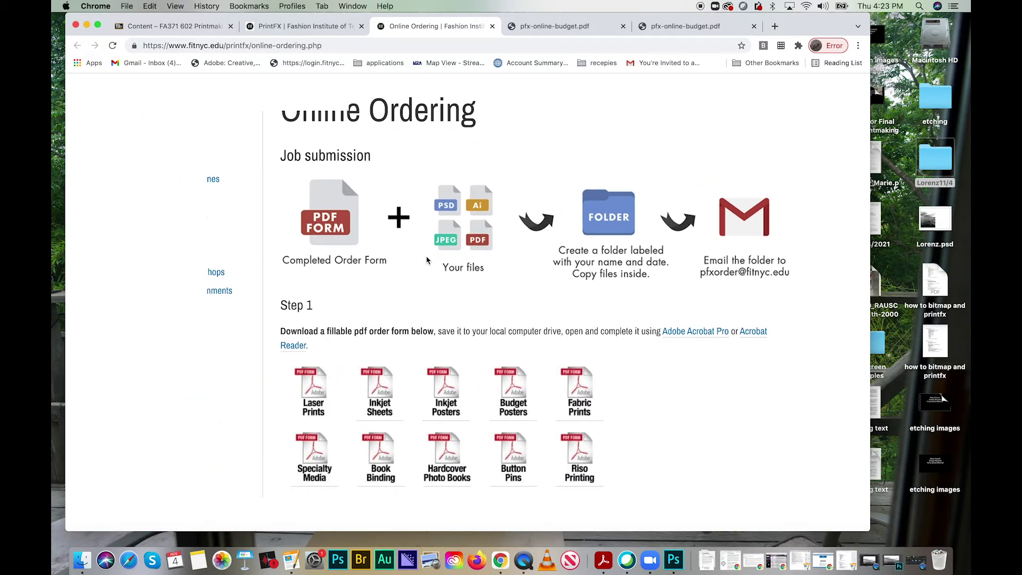